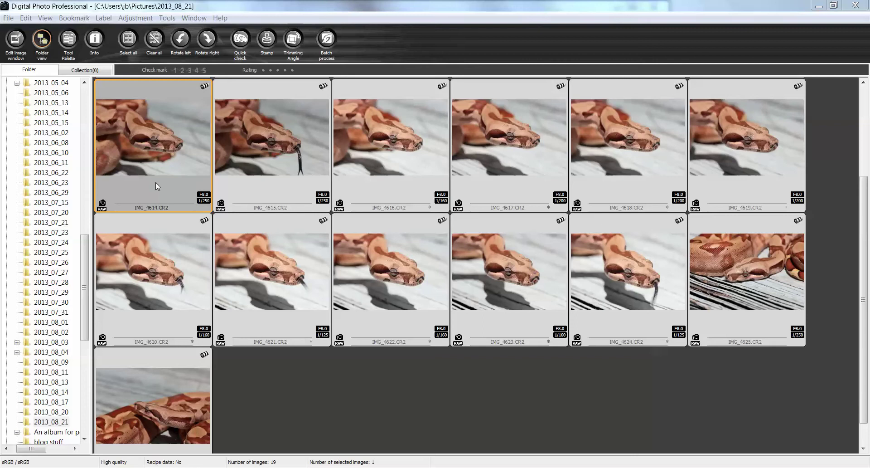
# Select the similar snake head close-ups from IMG_4614.CR2 through IMG_4624.CR2 in the 2013_08_21 folder
pyautogui.click(392, 389)
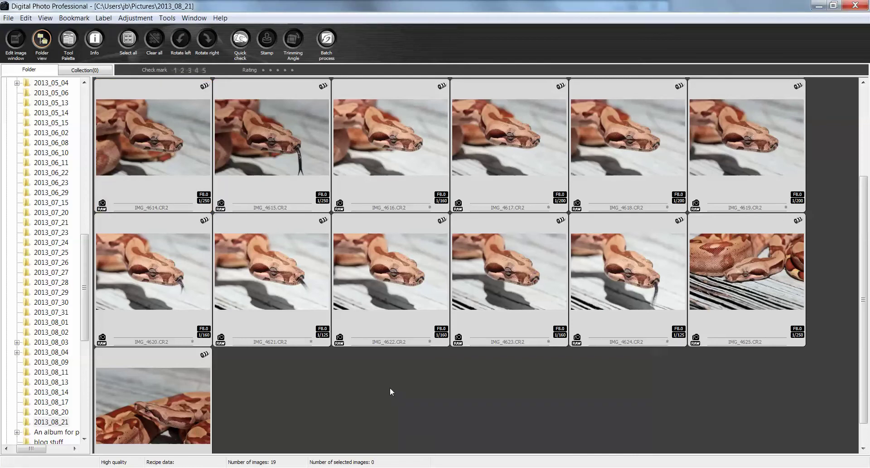
pyautogui.scroll(2, 390, 387)
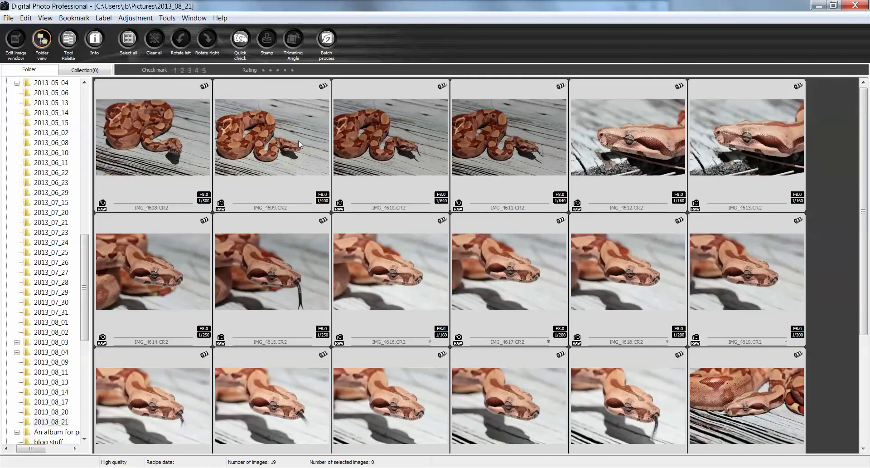
pyautogui.scroll(-2, 275, 337)
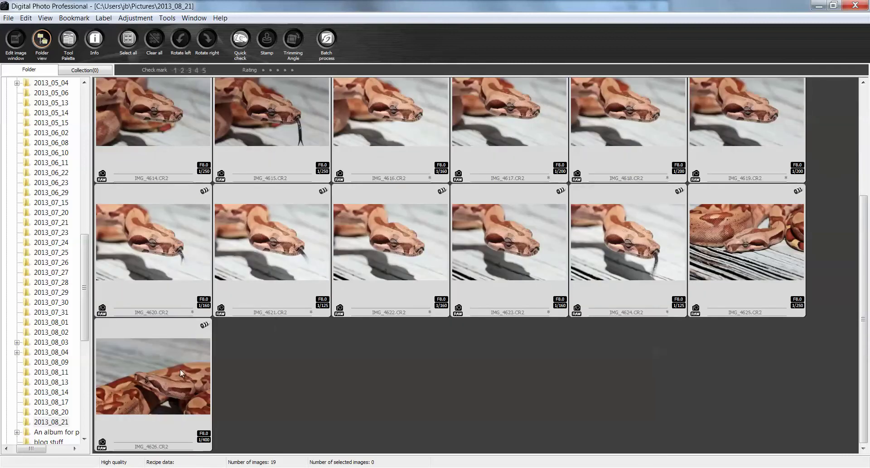
pyautogui.scroll(2, 463, 338)
pyautogui.scroll(-2, 463, 338)
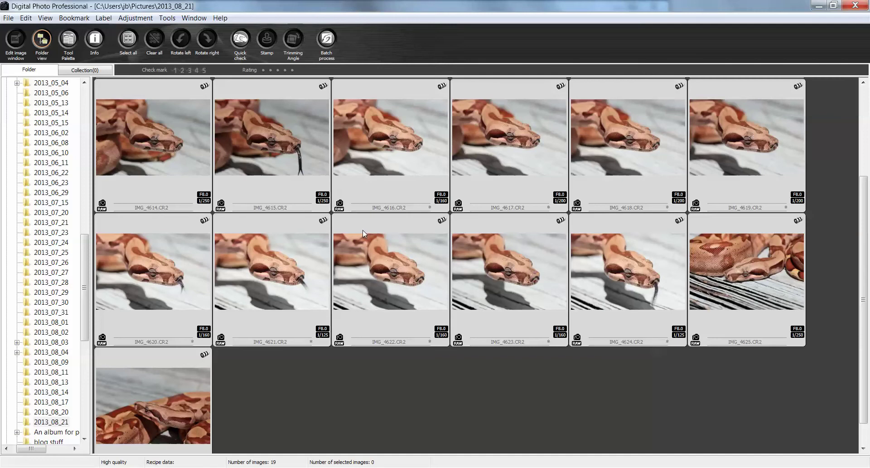
pyautogui.click(157, 122)
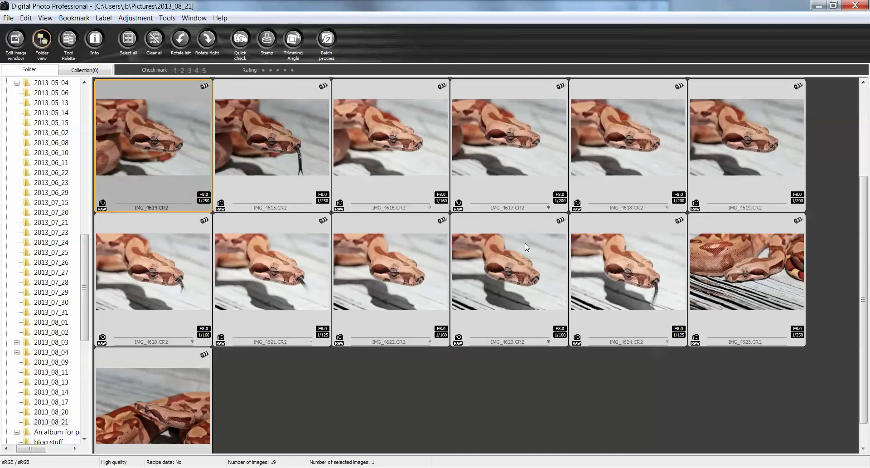
pyautogui.keyDown('shift'); pyautogui.click(636, 281); pyautogui.keyUp('shift')
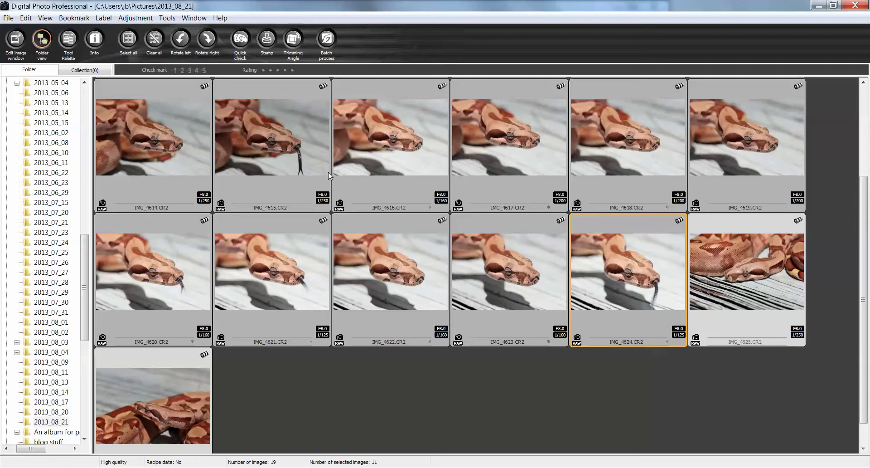
pyautogui.click(167, 135)
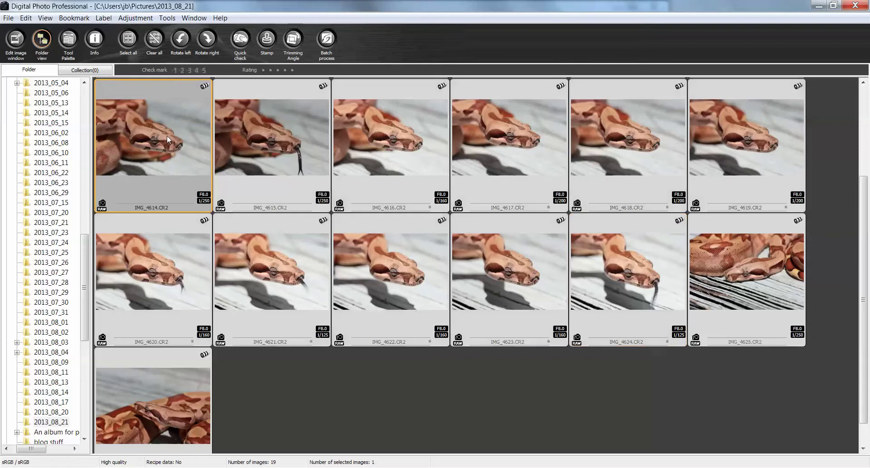
pyautogui.keyDown('shift'); pyautogui.click(610, 263); pyautogui.keyUp('shift')
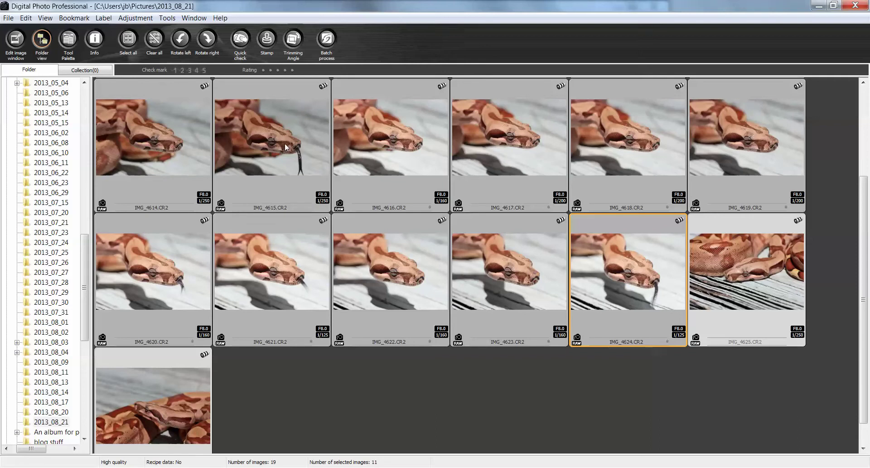
# Open the selected photos in a maximized Quick check window and compare the first three, ending back on IMG_4614.CR2
pyautogui.click(244, 44)
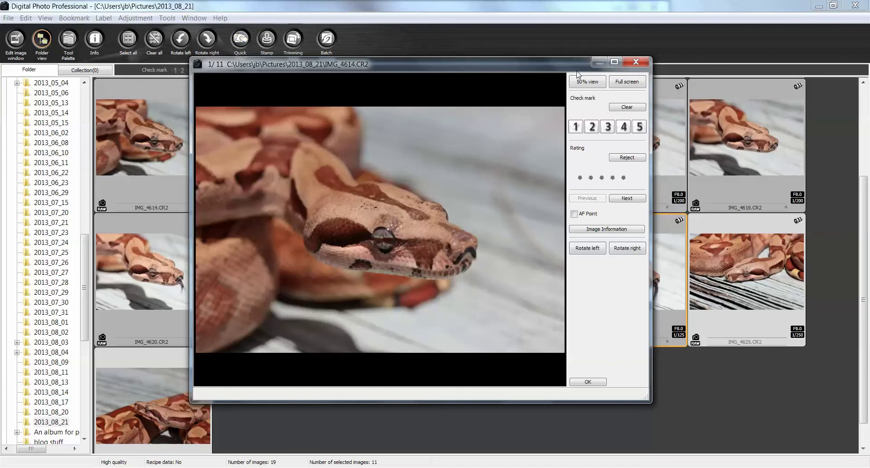
pyautogui.click(615, 62)
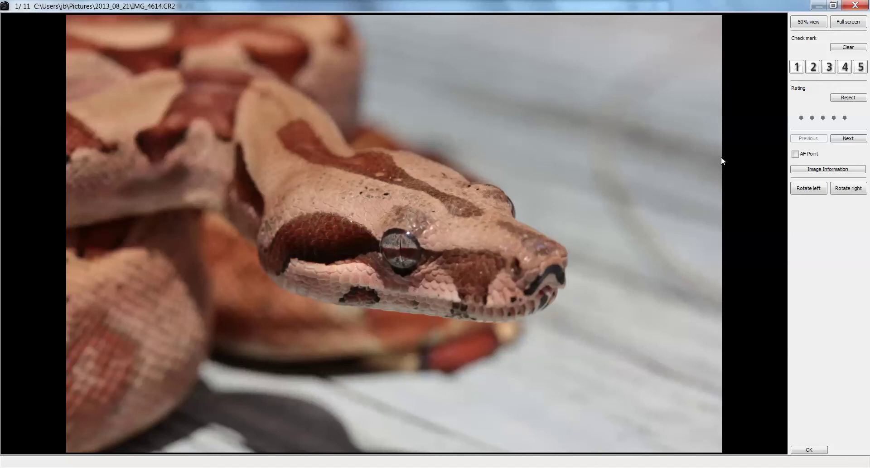
pyautogui.click(858, 142)
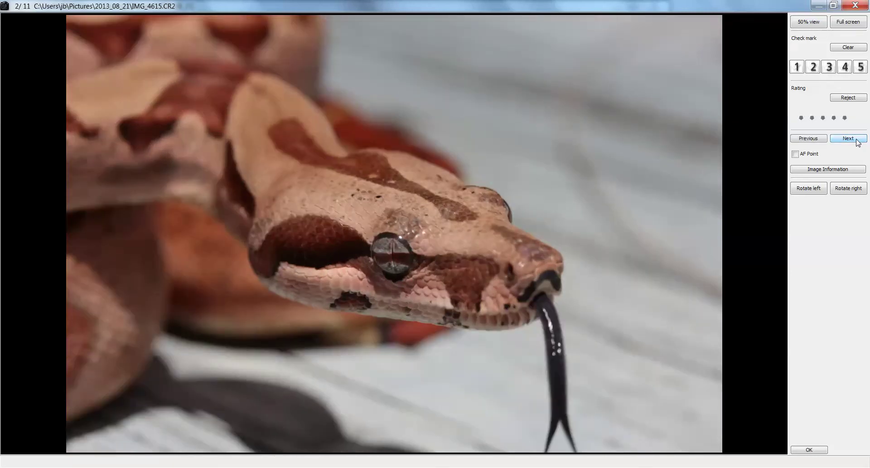
pyautogui.click(858, 142)
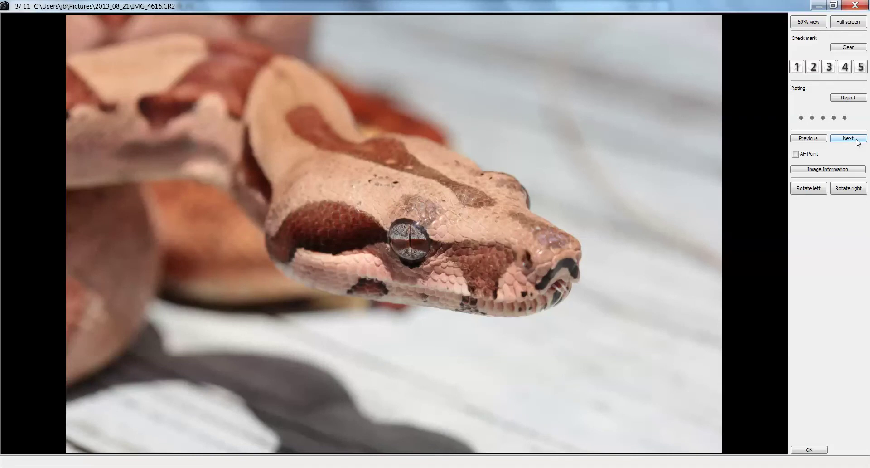
pyautogui.click(823, 141)
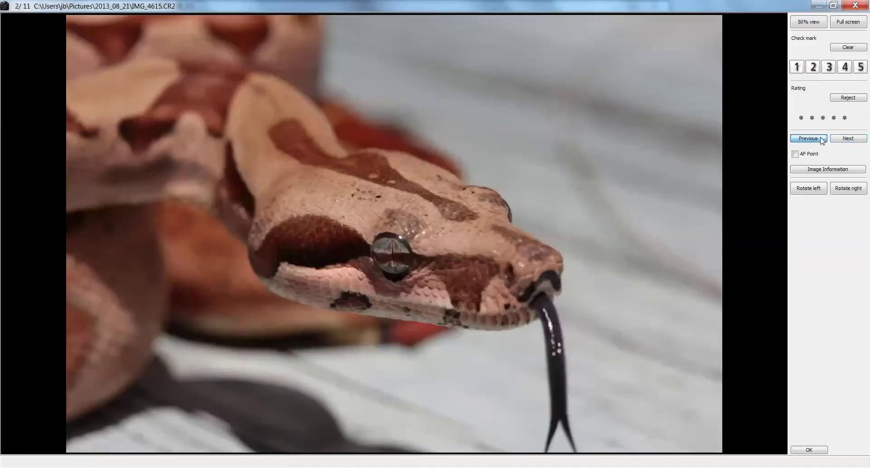
pyautogui.click(823, 141)
# Check the sharpness of the first three photos at 50% view and give IMG_4616.CR2 a four-star rating
pyautogui.click(812, 28)
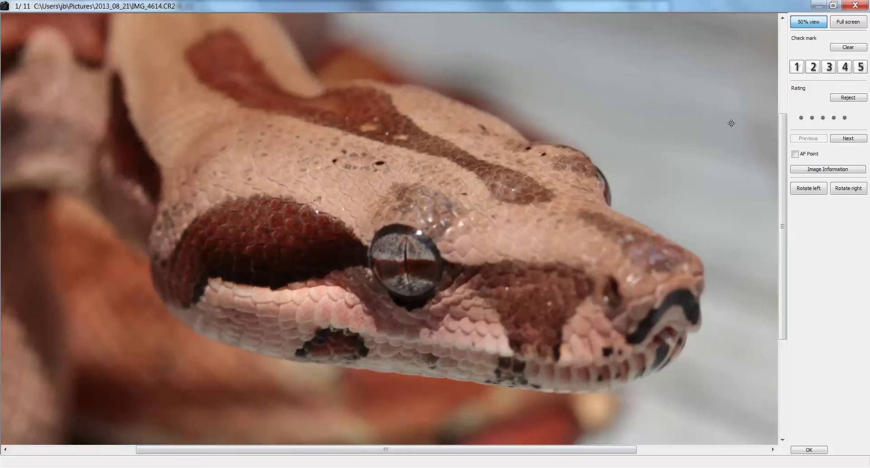
pyautogui.click(842, 138)
pyautogui.click(842, 138)
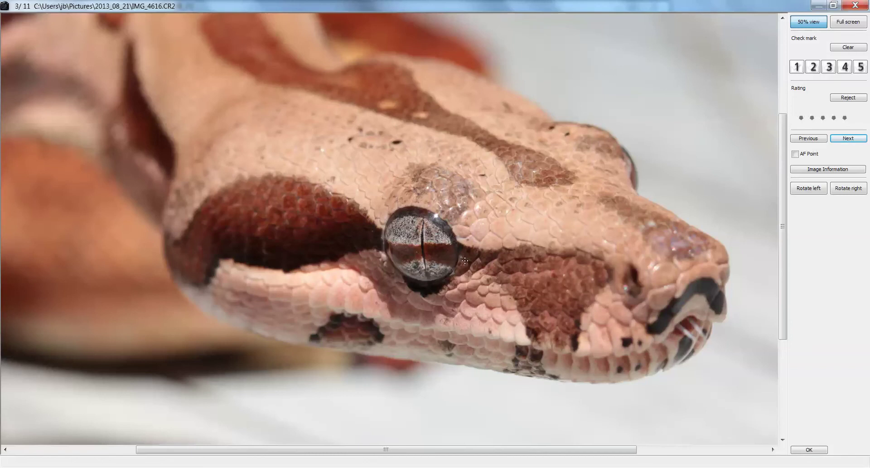
pyautogui.click(834, 118)
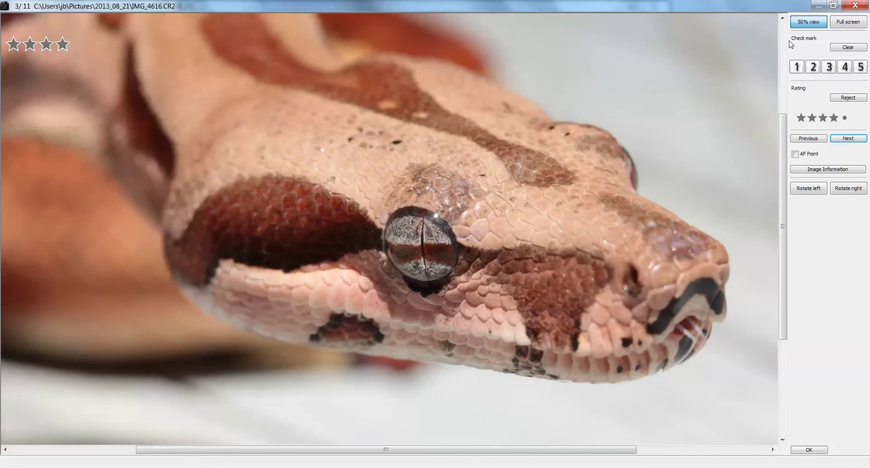
pyautogui.click(807, 21)
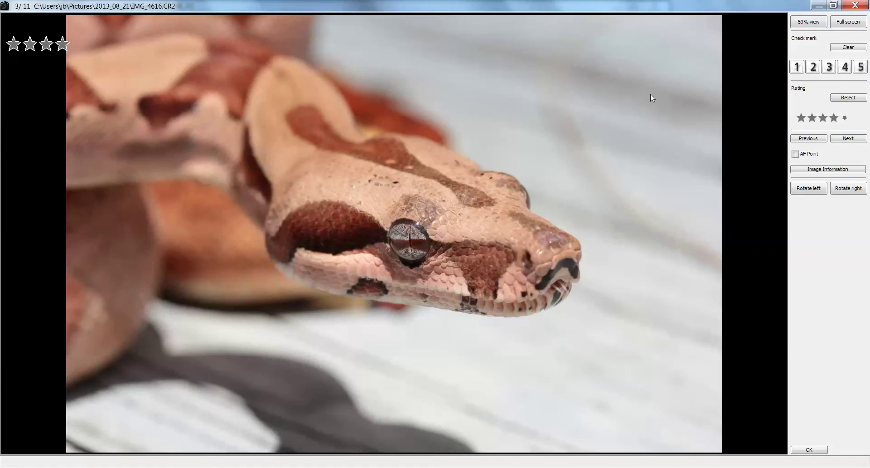
pyautogui.click(817, 23)
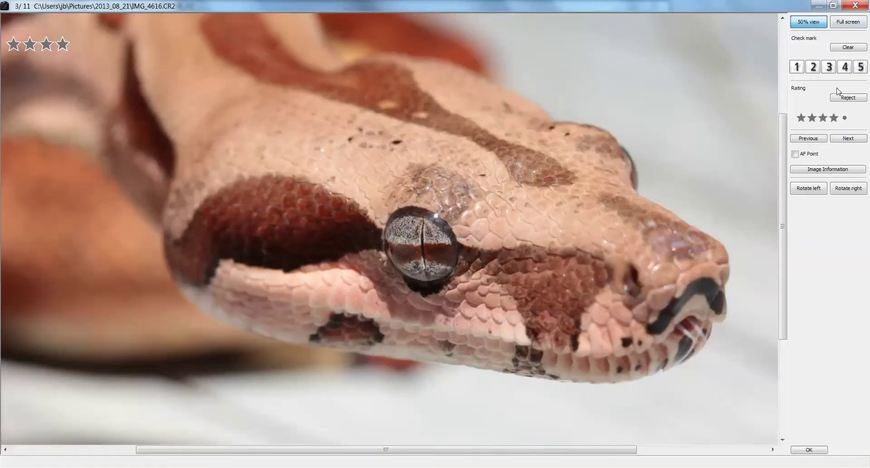
# Review the following photos at 50% view up to IMG_4622.CR2 and rate that one four stars
pyautogui.click(846, 139)
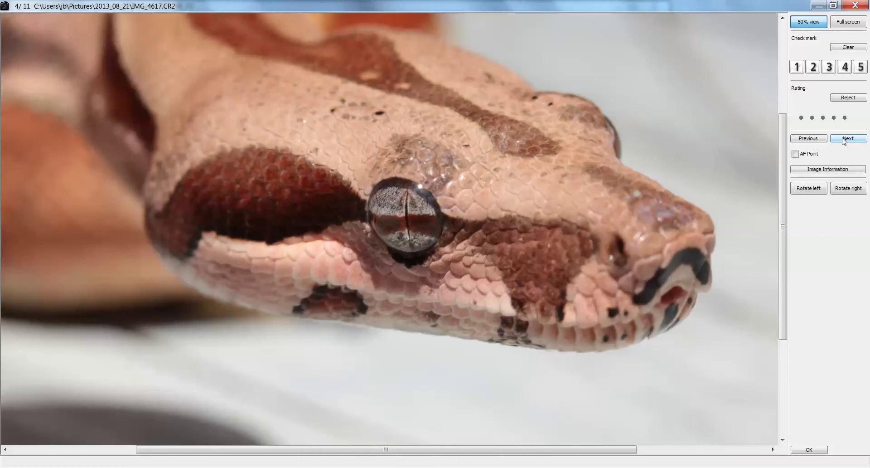
pyautogui.click(845, 141)
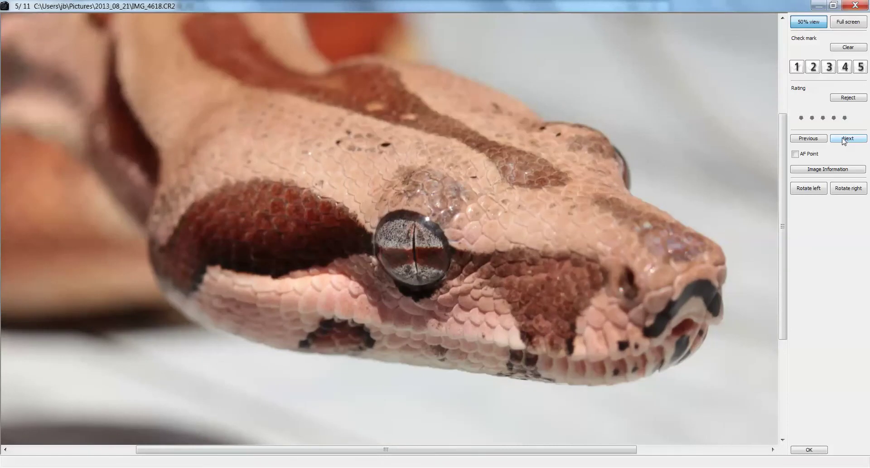
pyautogui.click(844, 141)
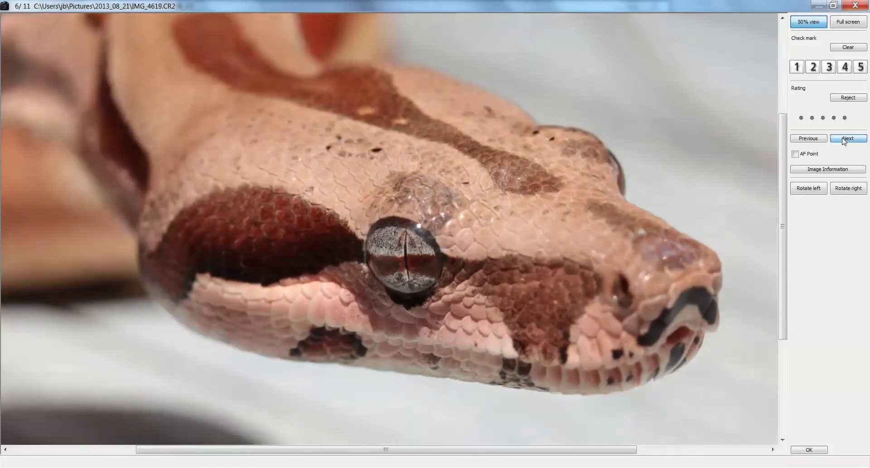
pyautogui.click(844, 142)
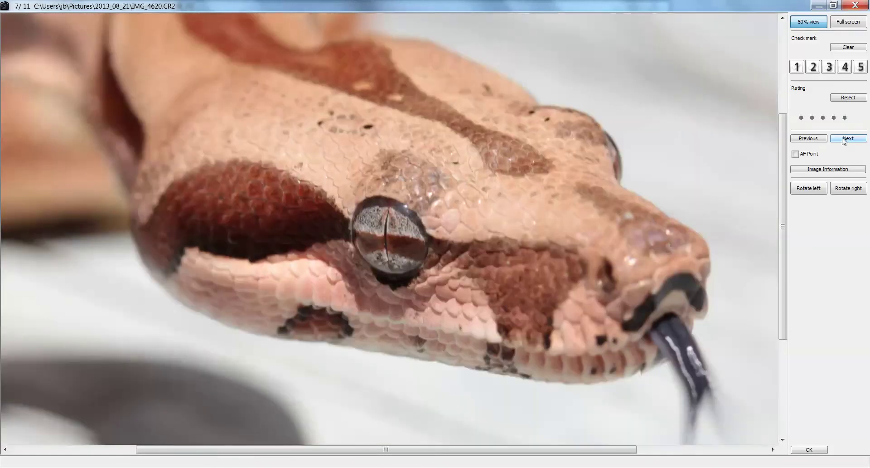
pyautogui.click(844, 141)
pyautogui.click(844, 142)
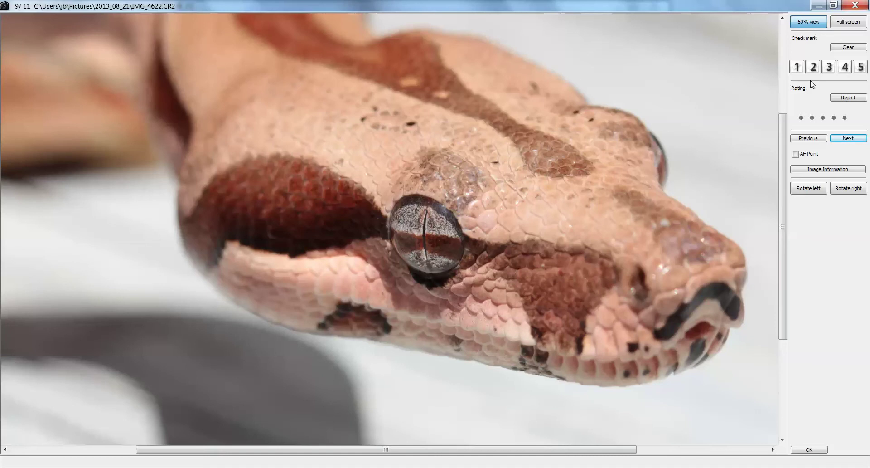
pyautogui.click(800, 22)
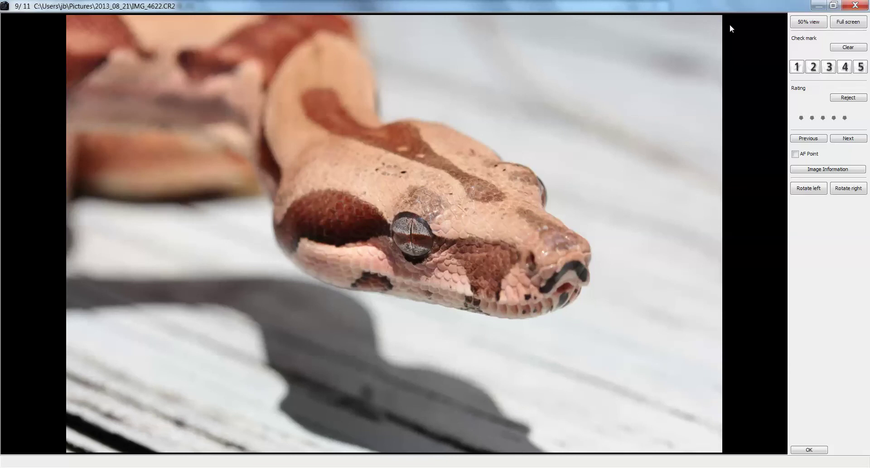
pyautogui.click(800, 25)
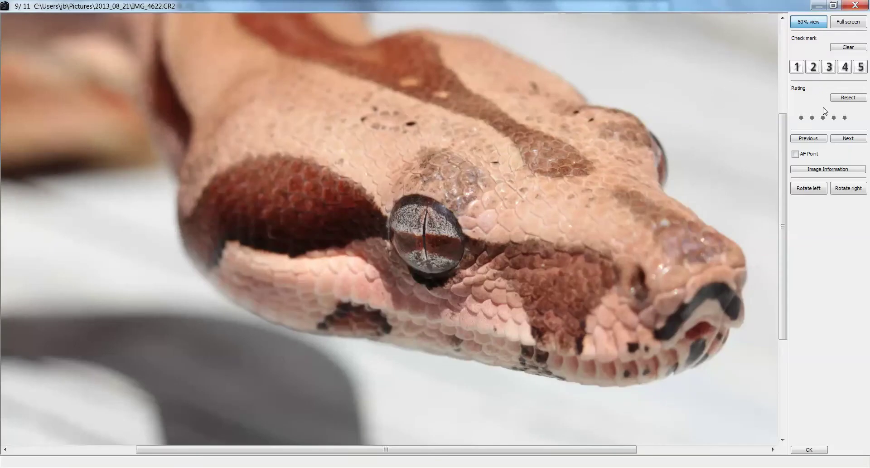
pyautogui.click(834, 118)
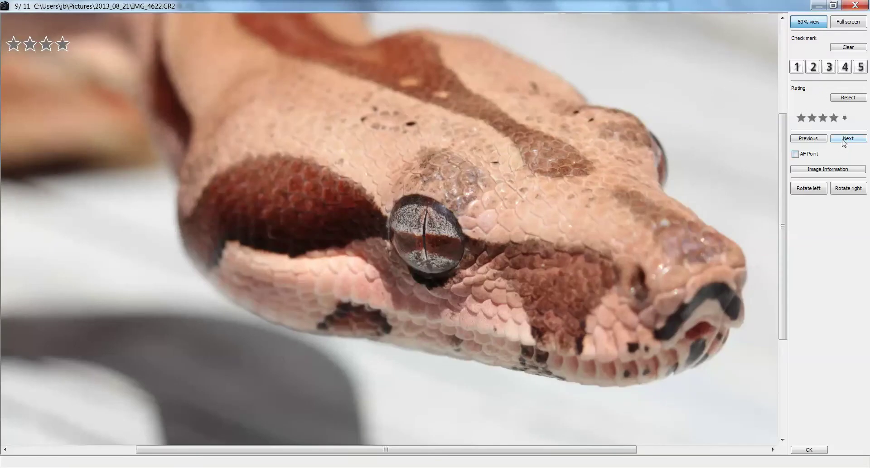
# Examine the last two photos, including the snake's tongue in IMG_4624.CR2, and close the Quick check window
pyautogui.click(845, 140)
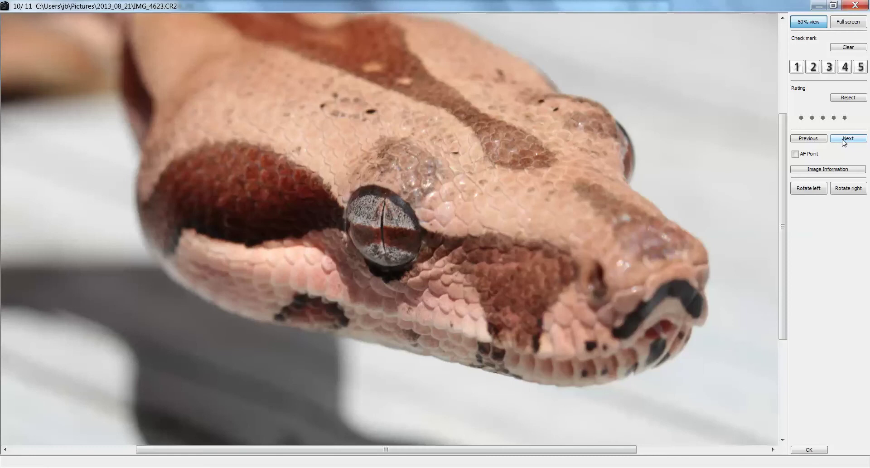
pyautogui.click(845, 140)
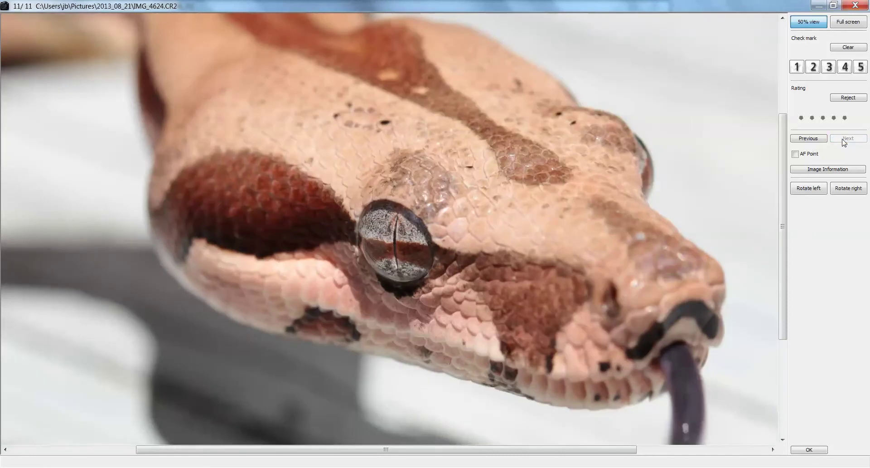
pyautogui.moveTo(784, 162); pyautogui.dragTo(786, 324)
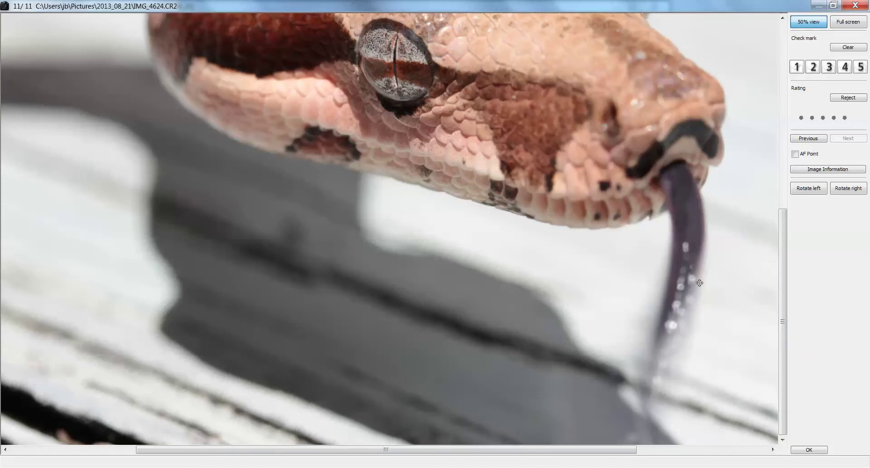
pyautogui.moveTo(777, 219); pyautogui.dragTo(778, 87)
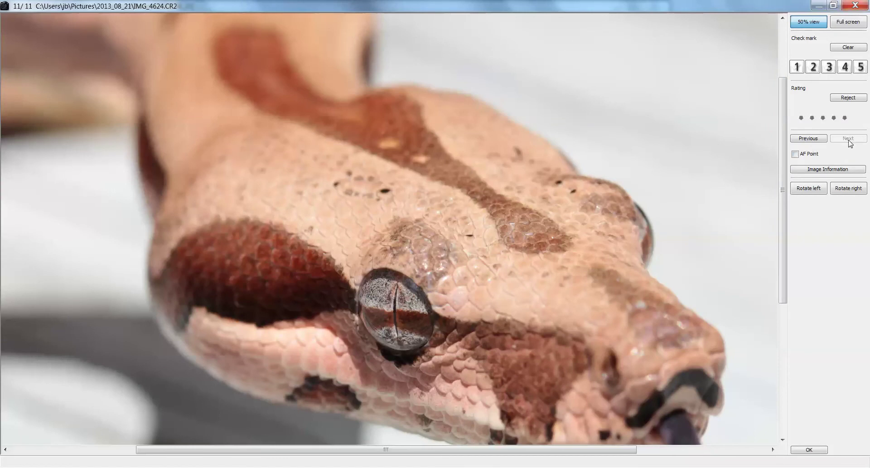
pyautogui.click(855, 6)
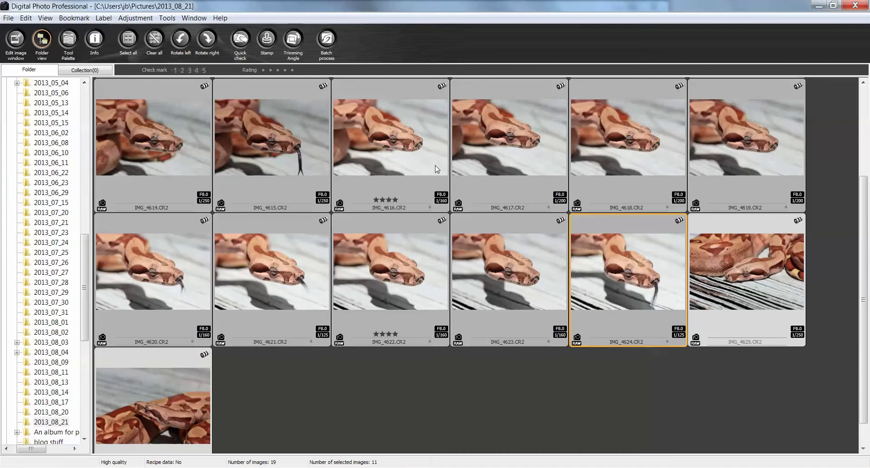
# Delete the photos from IMG_4614.CR2 through IMG_4624.CR2, leaving out the four-star IMG_4616.CR2 and IMG_4622.CR2
pyautogui.click(402, 160)
pyautogui.click(397, 245)
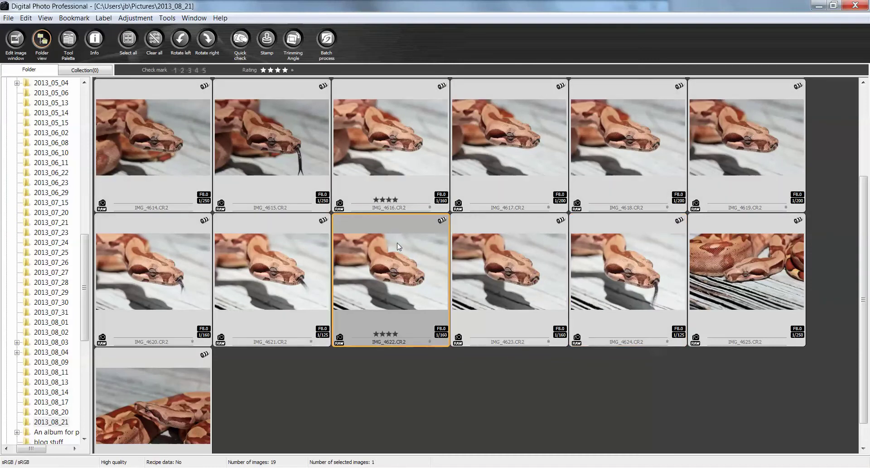
pyautogui.click(170, 141)
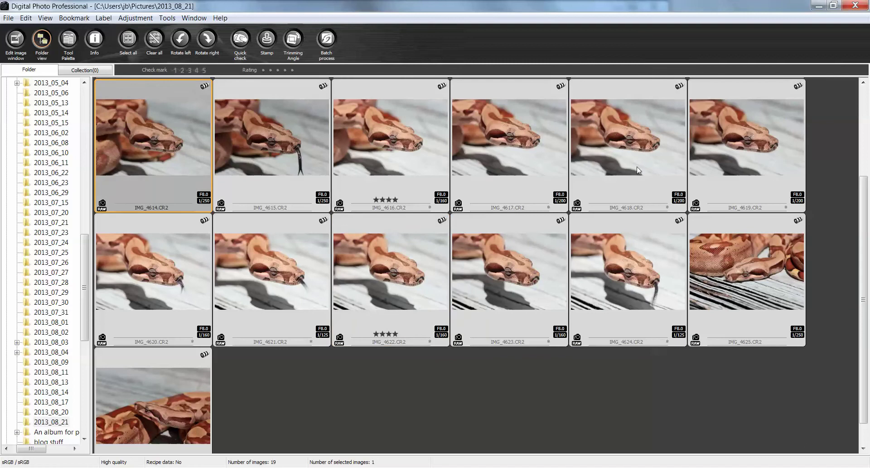
pyautogui.keyDown('shift'); pyautogui.click(639, 247); pyautogui.keyUp('shift')
pyautogui.keyDown('ctrl'); pyautogui.click(363, 218); pyautogui.keyUp('ctrl')
pyautogui.keyDown('ctrl'); pyautogui.click(385, 149); pyautogui.keyUp('ctrl')
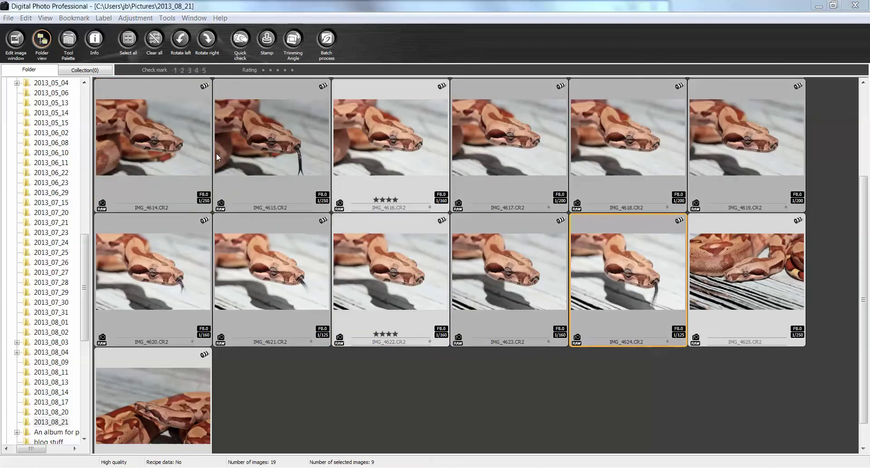
pyautogui.press('Delete')
pyautogui.click(479, 246)
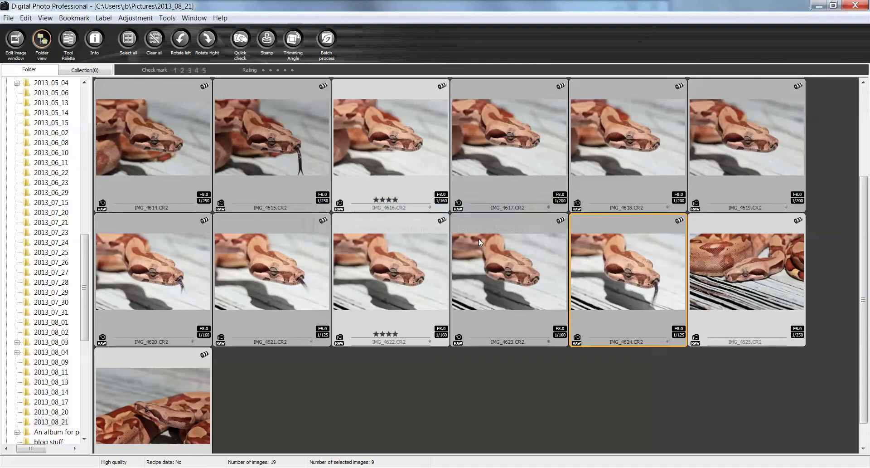
# Open IMG_4616.CR2 in its own edit window with the tool palette beside it, and start the Trimming/Angle Adjustment tool
pyautogui.click(360, 154)
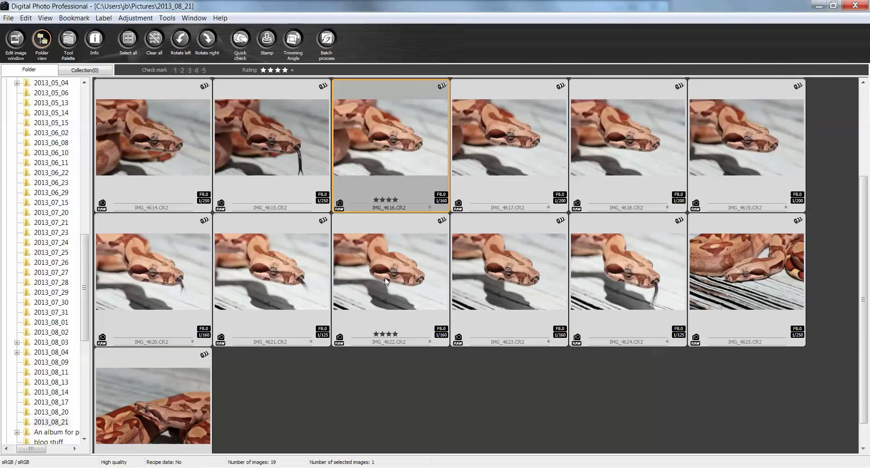
pyautogui.doubleClick(384, 139)
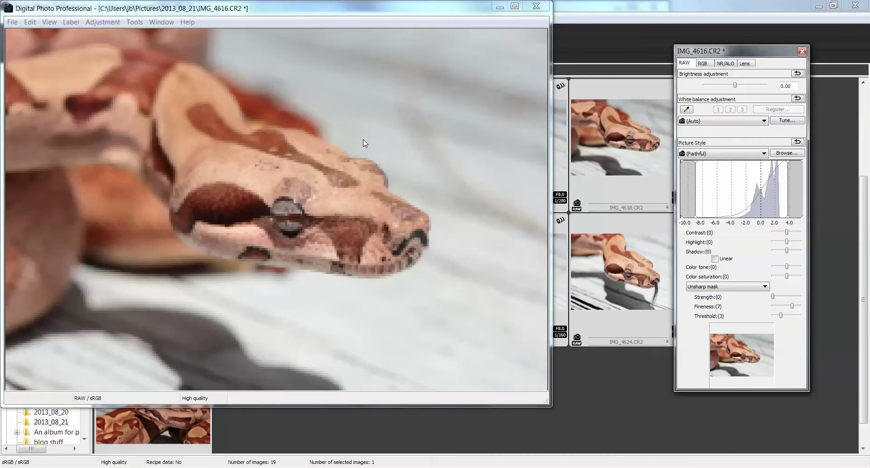
pyautogui.click(802, 51)
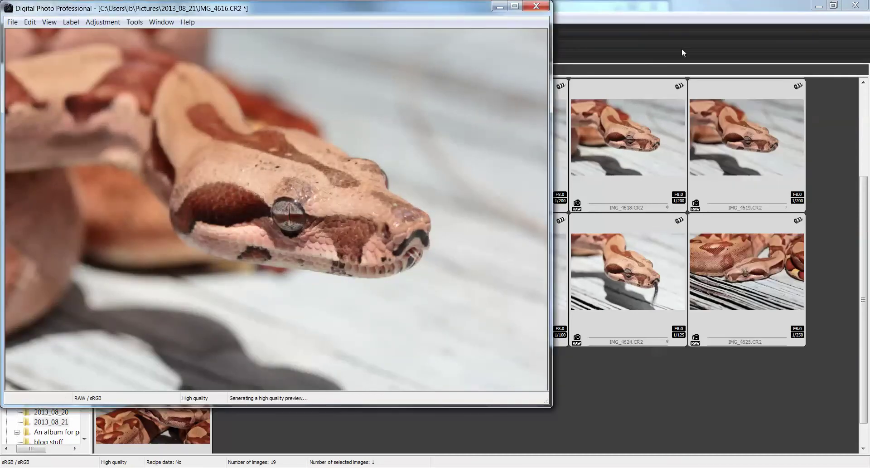
pyautogui.moveTo(186, 14); pyautogui.dragTo(343, 22)
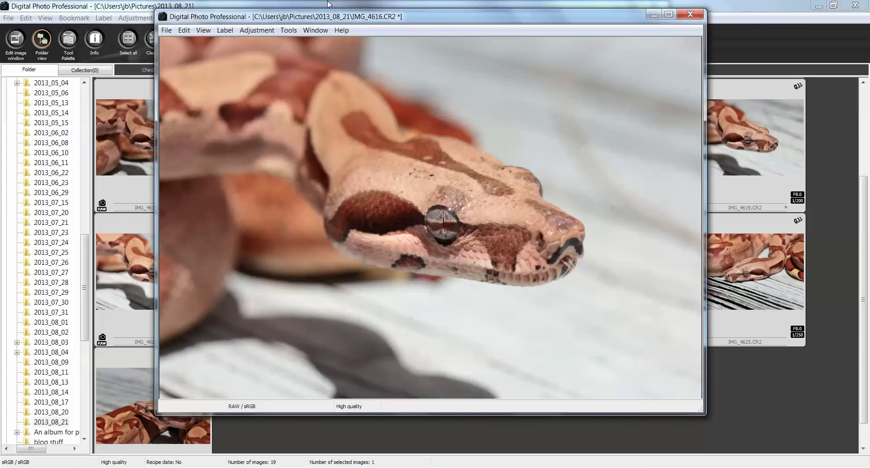
pyautogui.click(199, 32)
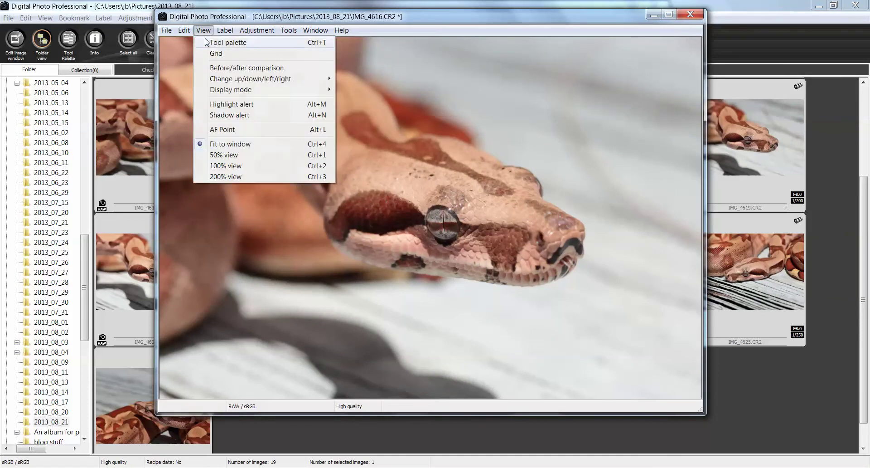
pyautogui.click(208, 43)
pyautogui.moveTo(740, 47); pyautogui.dragTo(775, 16)
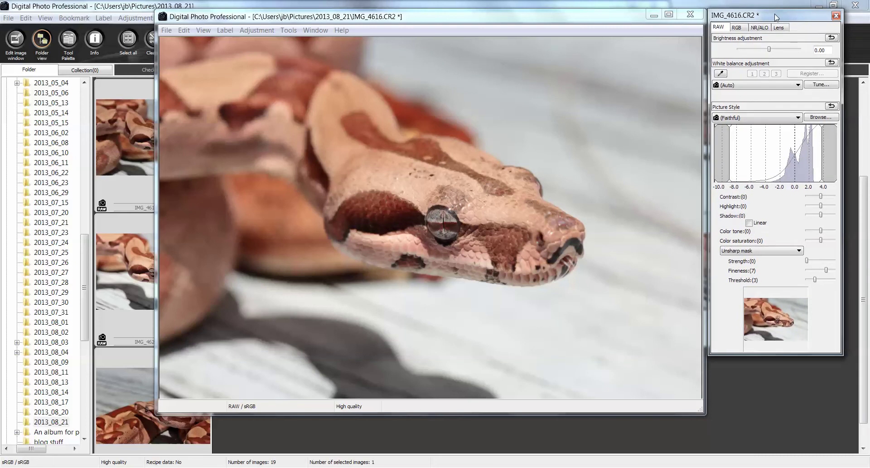
pyautogui.click(287, 30)
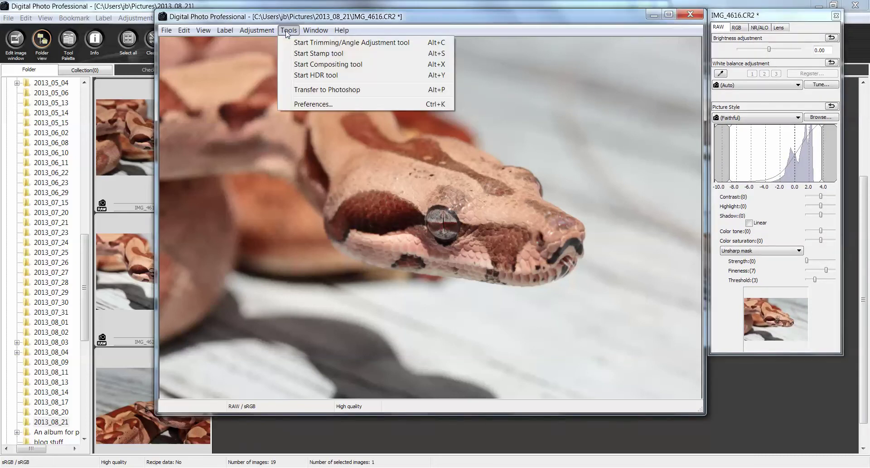
pyautogui.click(295, 42)
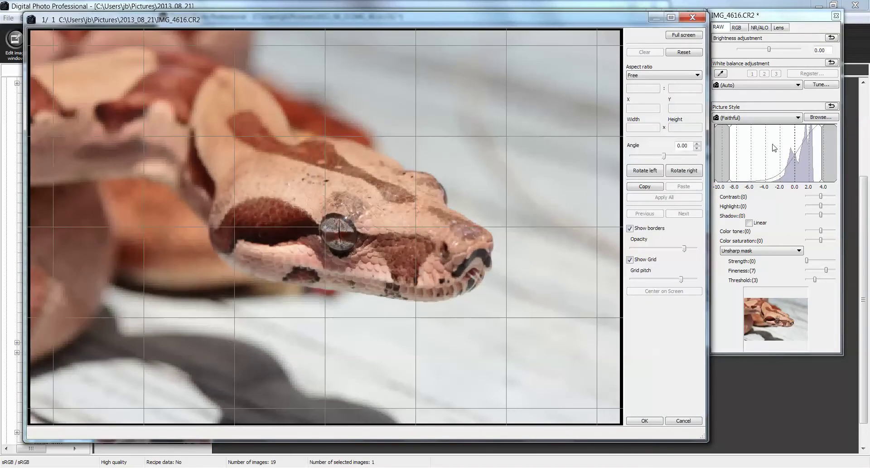
# Try tilting the photo and rotating it right, restoring the angle to 0 and the original orientation
pyautogui.moveTo(664, 155); pyautogui.dragTo(675, 157)
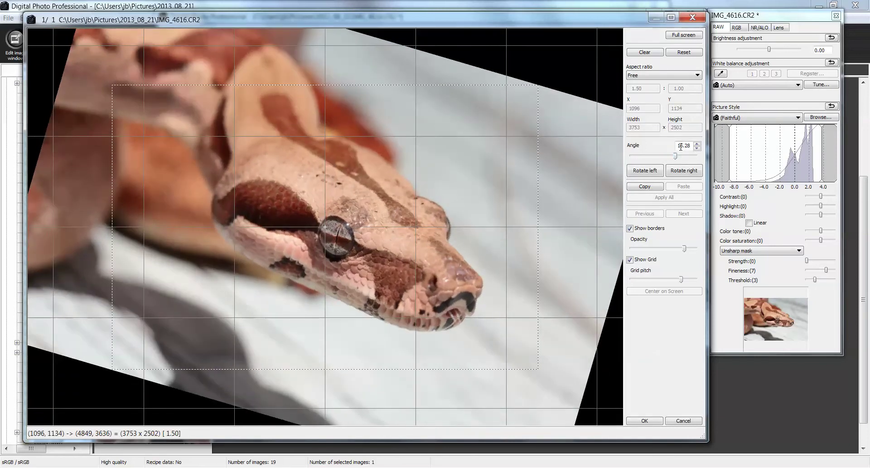
pyautogui.moveTo(680, 146); pyautogui.dragTo(697, 150)
pyautogui.press('BackSpace')
pyautogui.press('BackSpace')
pyautogui.write('0')
pyautogui.press('Return')
pyautogui.click(683, 172)
pyautogui.click(648, 172)
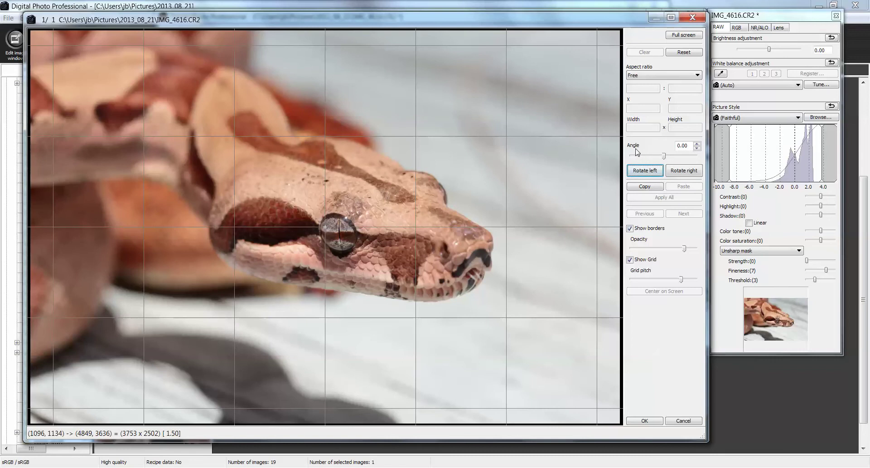
# Try a free-ratio crop of about 3343 x 2244 pixels around the snake's head and clear it
pyautogui.moveTo(546, 365); pyautogui.dragTo(166, 110)
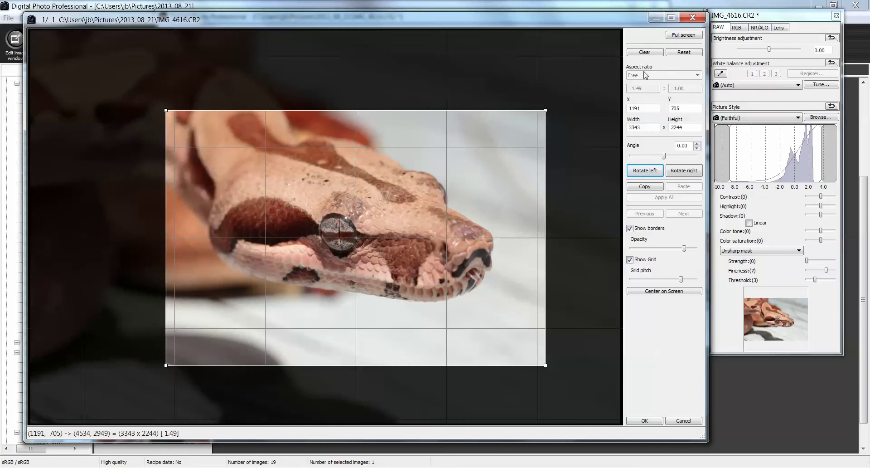
pyautogui.click(644, 54)
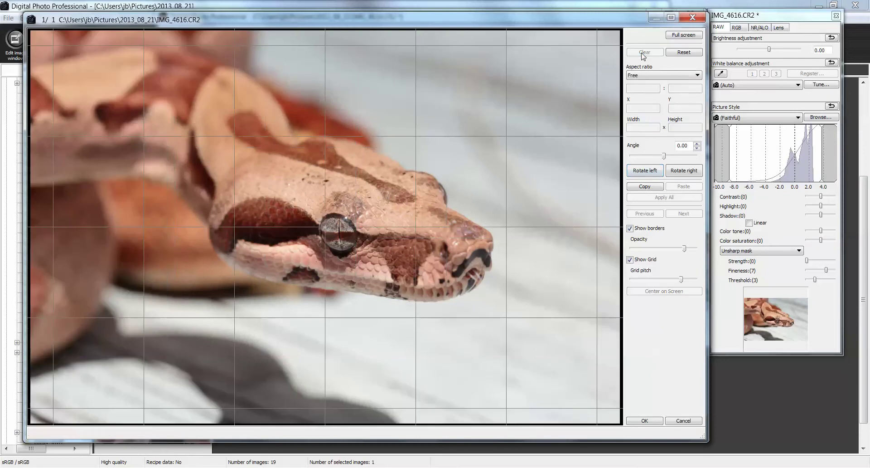
# Crop the photo at a 3:2 aspect ratio from its upper-left corner to about 4628 x 3085 pixels and apply the trimming
pyautogui.click(644, 76)
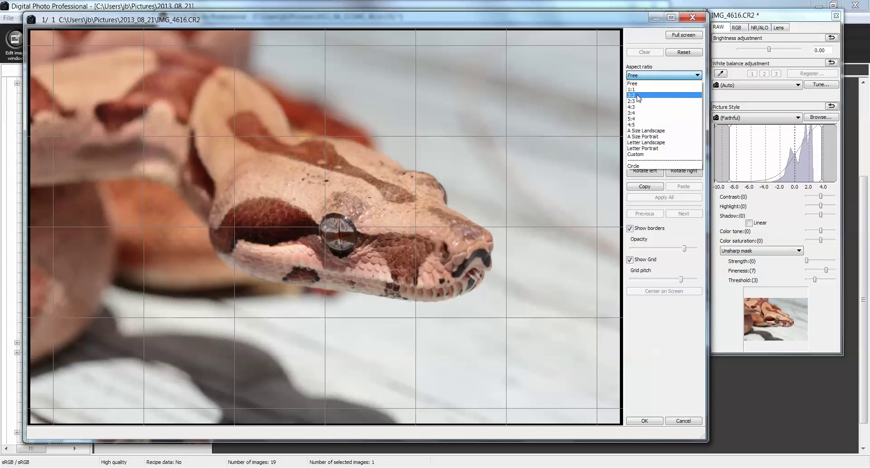
pyautogui.click(639, 95)
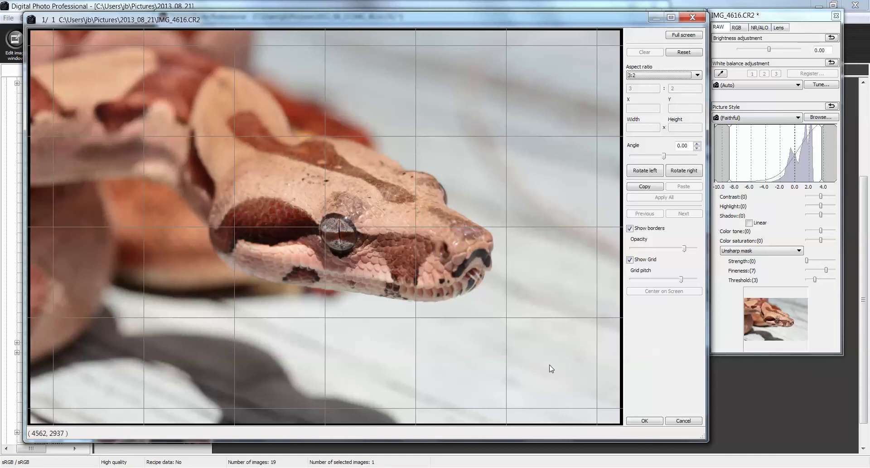
pyautogui.moveTo(561, 379); pyautogui.dragTo(29, 29)
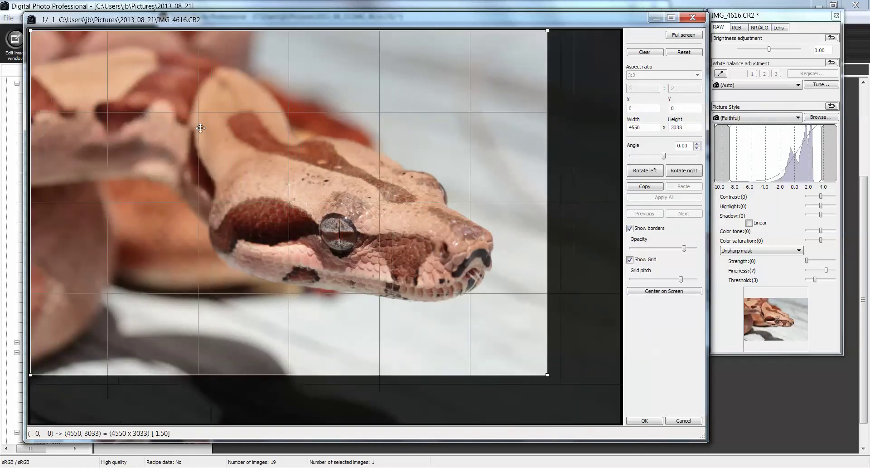
pyautogui.moveTo(547, 373); pyautogui.dragTo(556, 379)
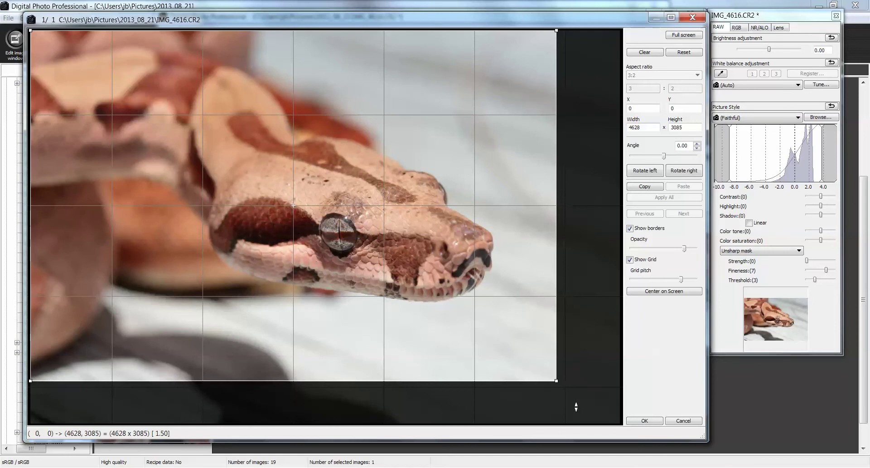
pyautogui.click(633, 423)
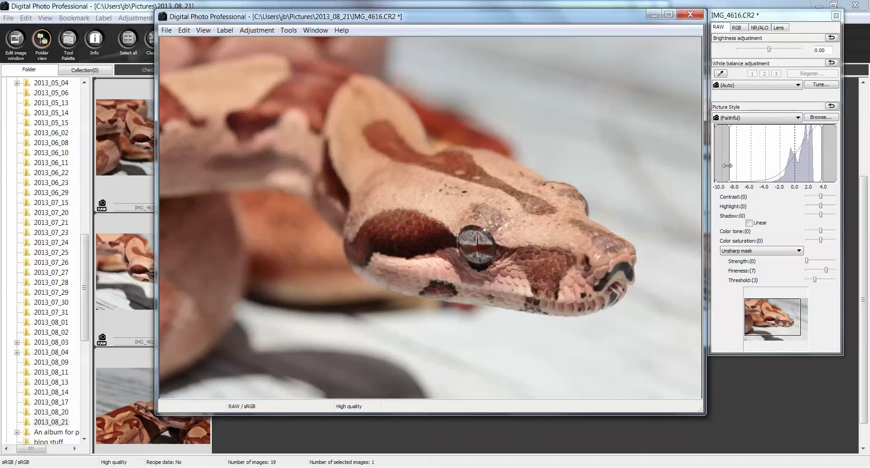
# Reduce the photo's RAW brightness adjustment to -0.33
pyautogui.click(770, 50)
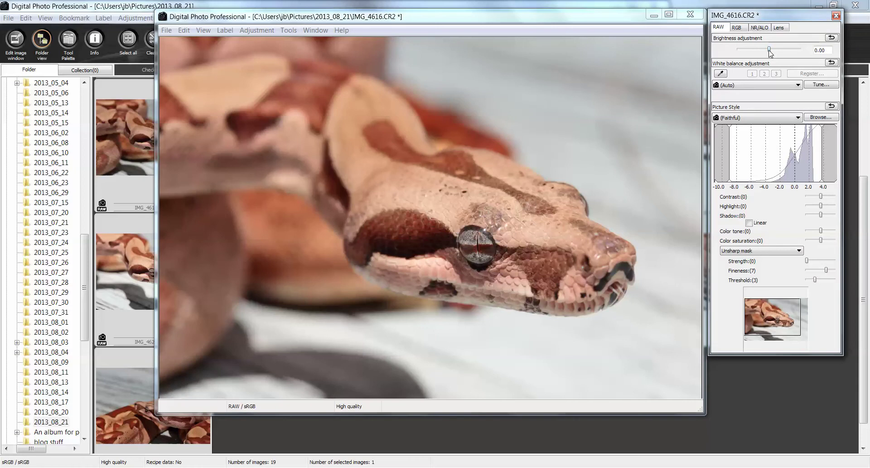
pyautogui.press('Left')
pyautogui.press('Left')
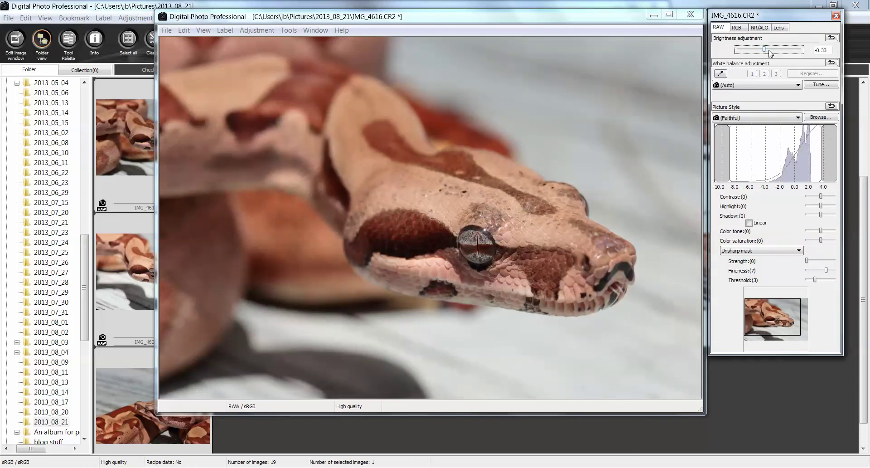
pyautogui.doubleClick(814, 51)
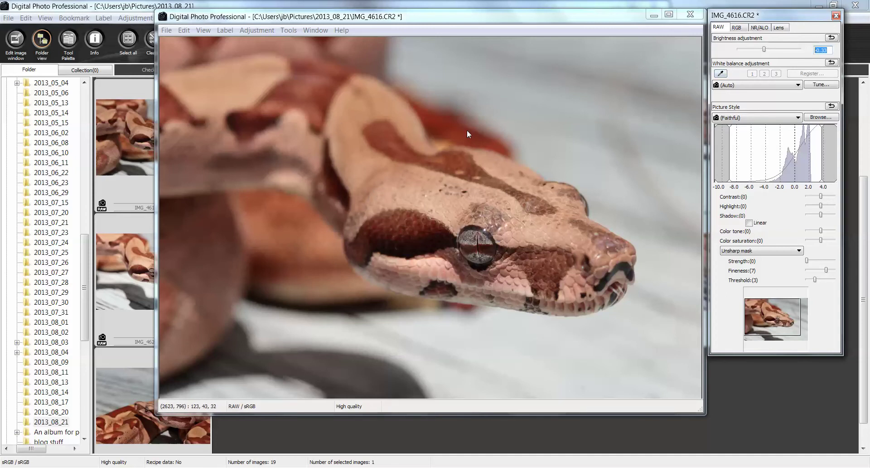
# Try the click white balance picker, set the white balance to Auto instead, and look at the picture style choices
pyautogui.click(721, 74)
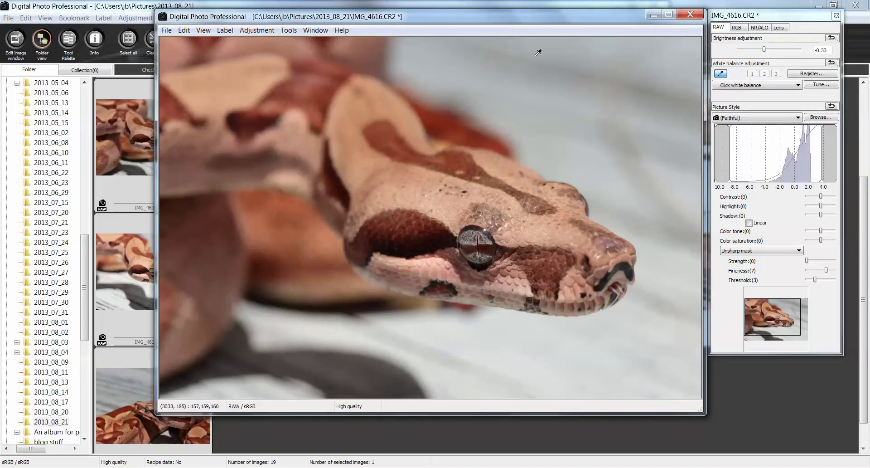
pyautogui.click(727, 86)
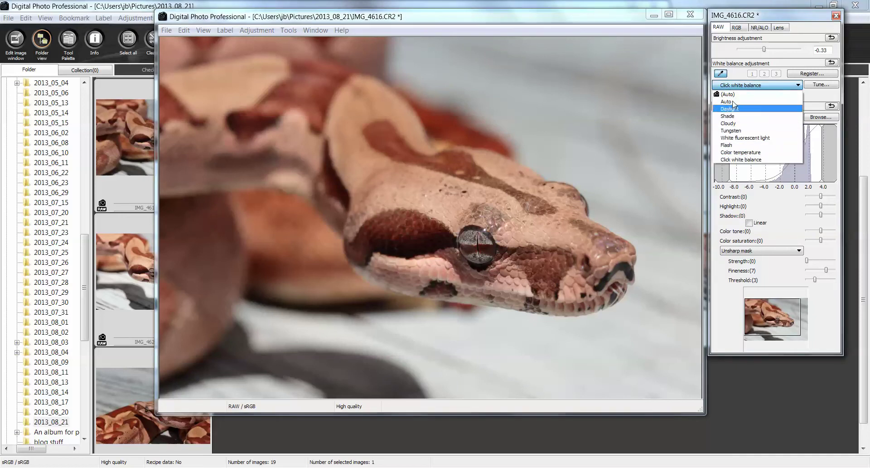
pyautogui.click(733, 102)
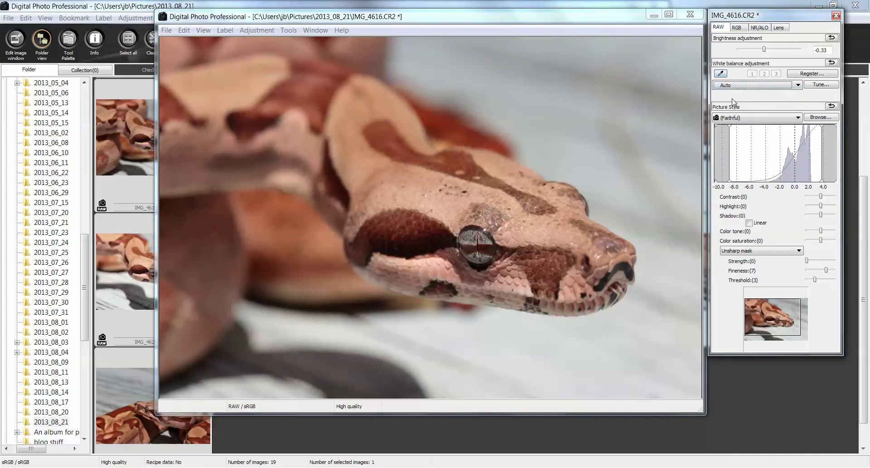
pyautogui.click(752, 119)
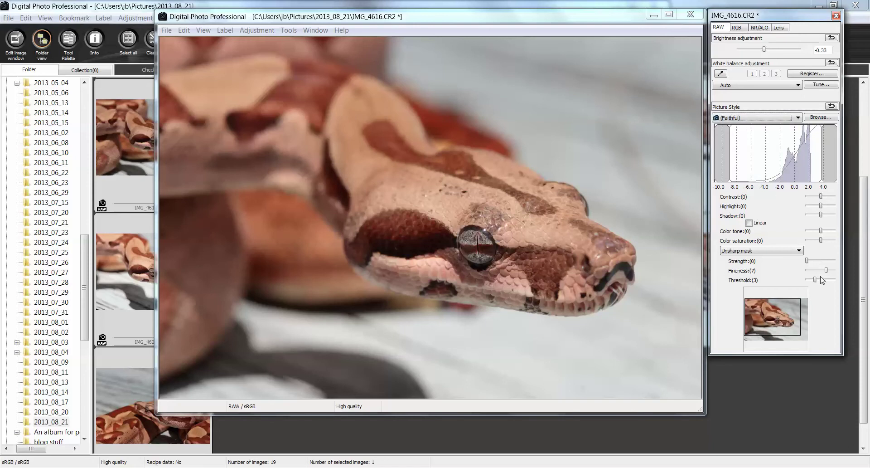
# Lower the photo's contrast to -2
pyautogui.click(828, 198)
pyautogui.moveTo(827, 196)
pyautogui.mouseDown()
pyautogui.moveTo(840, 195)
pyautogui.moveTo(788, 195)
pyautogui.moveTo(822, 197)
pyautogui.mouseUp()
pyautogui.press('Left')
pyautogui.press('Left')
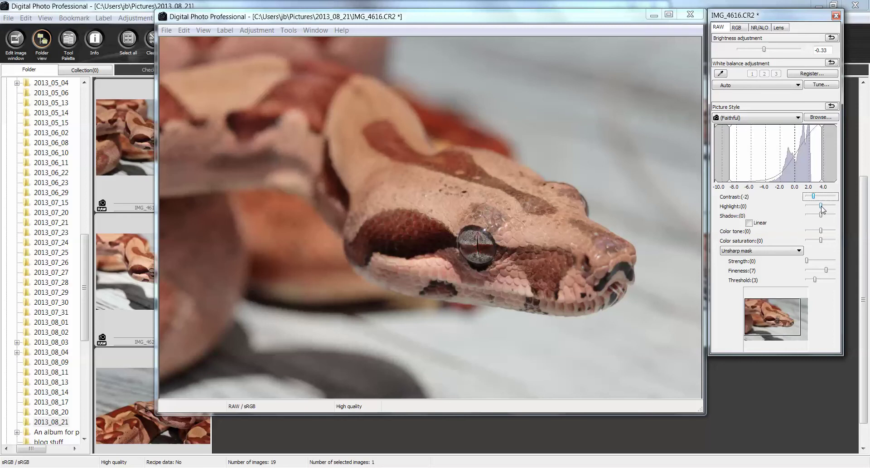
# Try out the highlight, shadow, color tone and color saturation adjustments, returning them to 0
pyautogui.moveTo(822, 209)
pyautogui.mouseDown()
pyautogui.moveTo(839, 209)
pyautogui.moveTo(823, 210)
pyautogui.mouseUp()
pyautogui.moveTo(823, 210)
pyautogui.mouseDown()
pyautogui.moveTo(805, 213)
pyautogui.moveTo(822, 212)
pyautogui.mouseUp()
pyautogui.moveTo(821, 215)
pyautogui.mouseDown()
pyautogui.moveTo(833, 216)
pyautogui.moveTo(801, 221)
pyautogui.moveTo(822, 221)
pyautogui.mouseUp()
pyautogui.moveTo(821, 231)
pyautogui.mouseDown()
pyautogui.moveTo(811, 235)
pyautogui.moveTo(838, 237)
pyautogui.moveTo(822, 236)
pyautogui.mouseUp()
pyautogui.click(821, 242)
pyautogui.moveTo(821, 241)
pyautogui.mouseDown()
pyautogui.moveTo(808, 243)
pyautogui.moveTo(835, 243)
pyautogui.mouseUp()
pyautogui.moveTo(834, 240); pyautogui.dragTo(829, 244)
pyautogui.moveTo(828, 245); pyautogui.dragTo(821, 242)
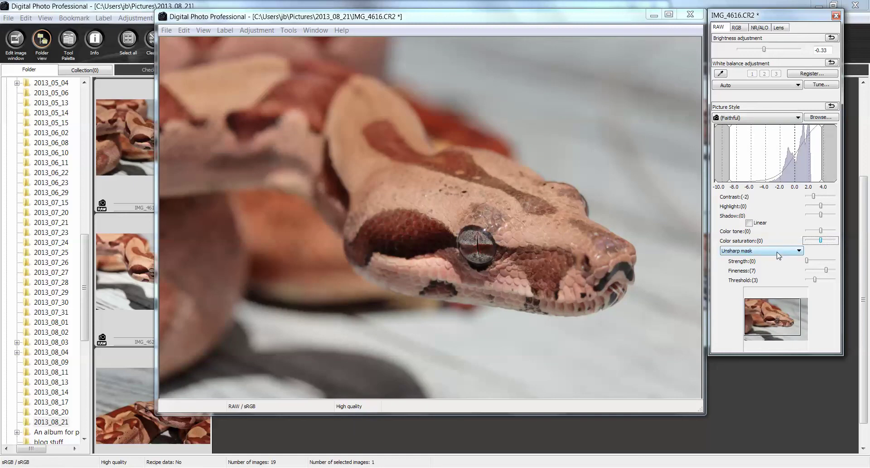
# Switch the sharpening method from Unsharp mask to Sharpness, set it to 5, and compare the snake's eye detail at 50% view
pyautogui.click(204, 30)
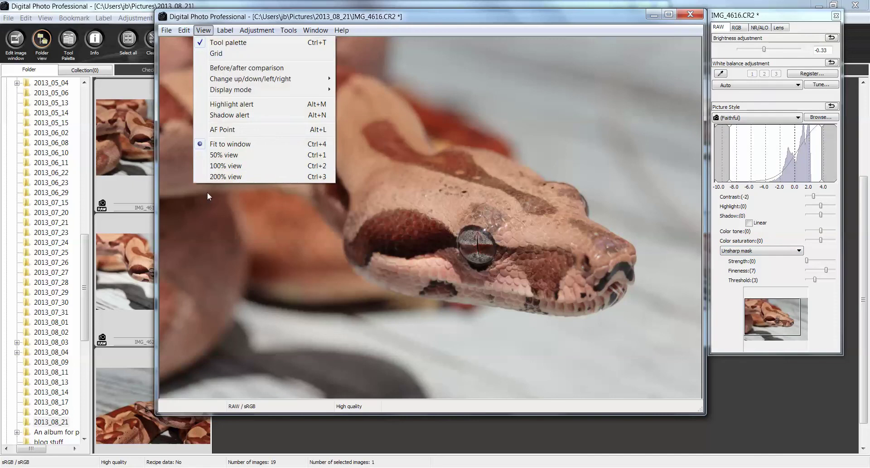
pyautogui.click(213, 177)
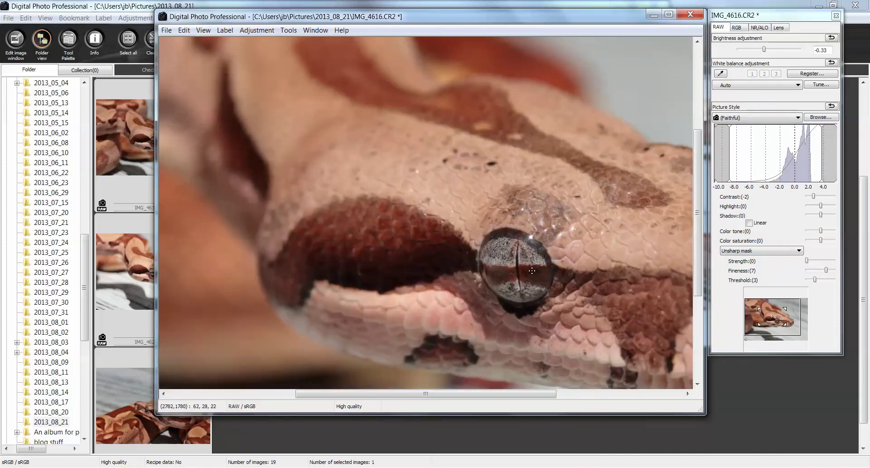
pyautogui.click(203, 30)
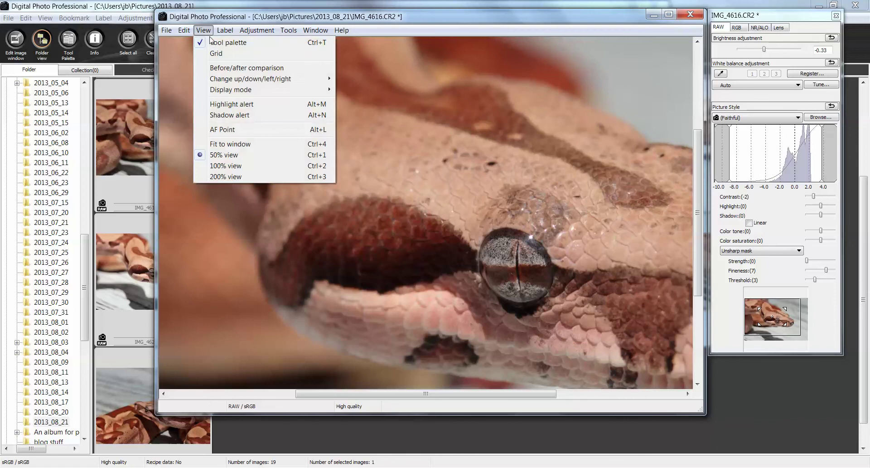
pyautogui.click(213, 144)
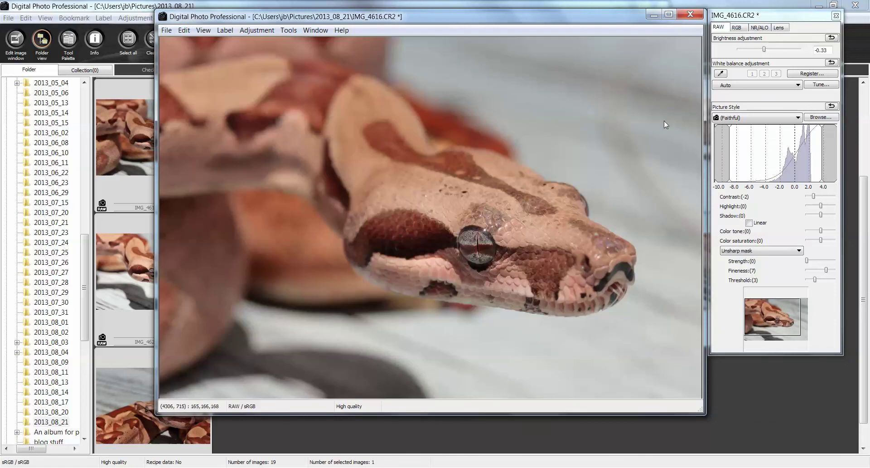
pyautogui.click(787, 253)
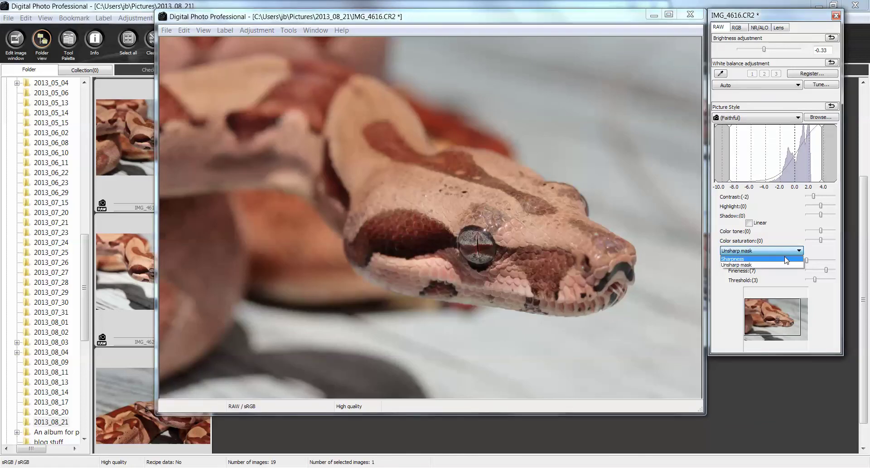
pyautogui.click(786, 259)
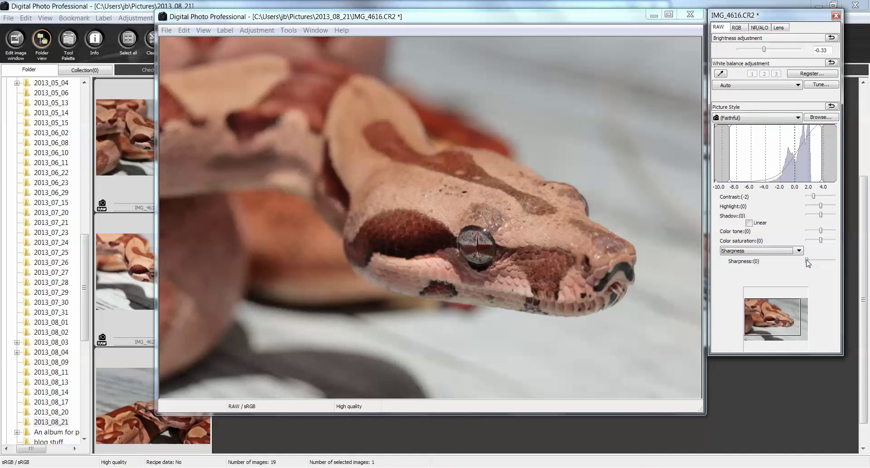
pyautogui.moveTo(807, 262); pyautogui.dragTo(820, 262)
pyautogui.click(203, 30)
pyautogui.click(211, 157)
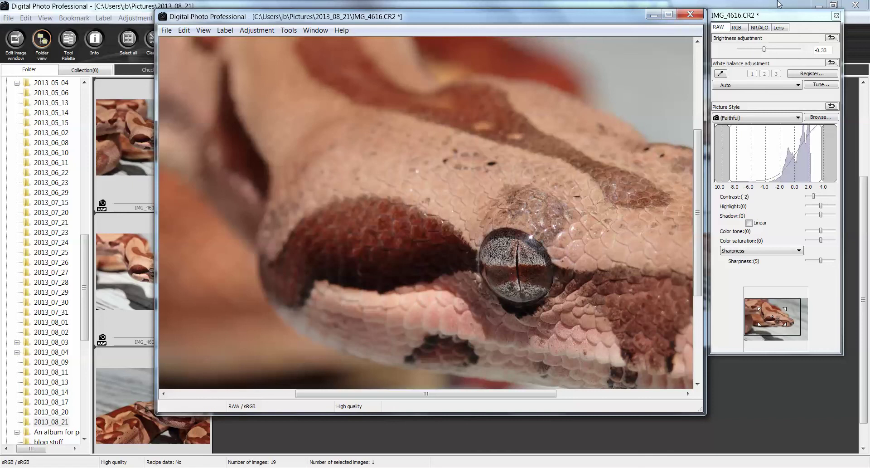
# Reduce the photo's sharpness level to 4
pyautogui.click(203, 30)
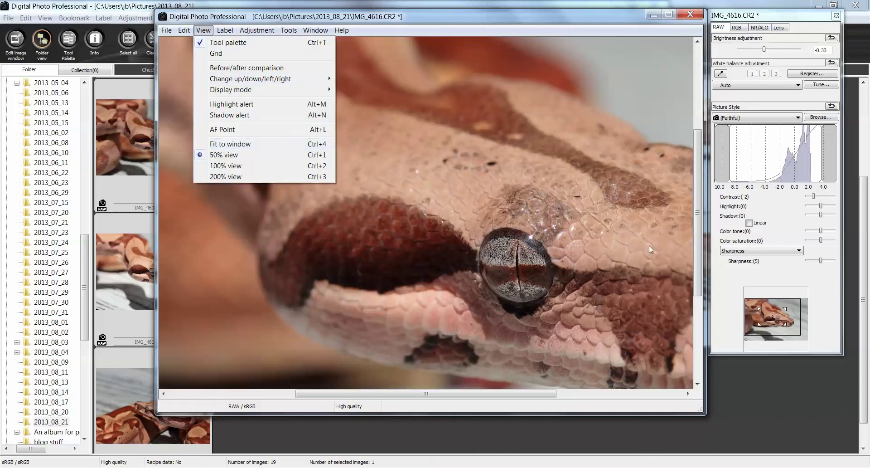
pyautogui.click(821, 260)
pyautogui.moveTo(820, 260); pyautogui.dragTo(818, 259)
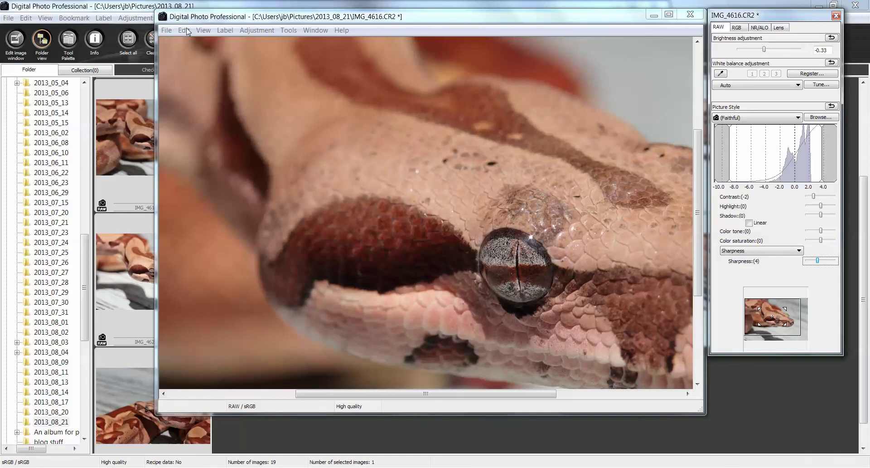
# Set the photo's RGB sharpness to 120 while leaving its saturation at 100
pyautogui.click(203, 30)
pyautogui.click(223, 143)
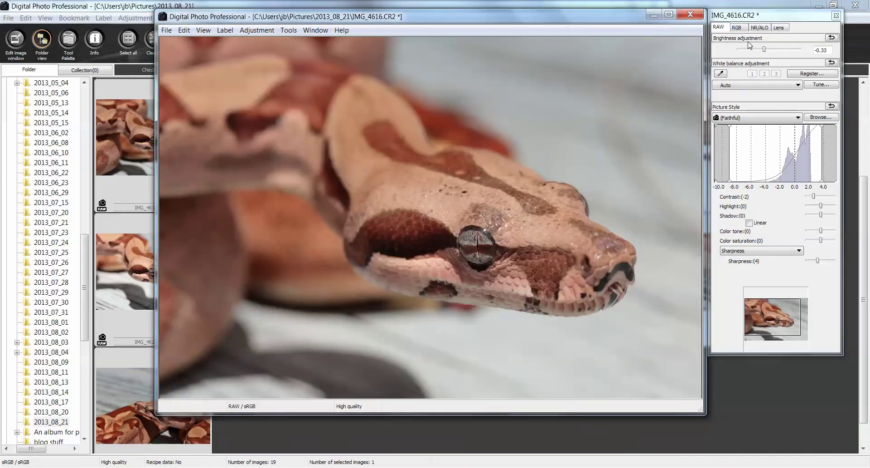
pyautogui.click(741, 29)
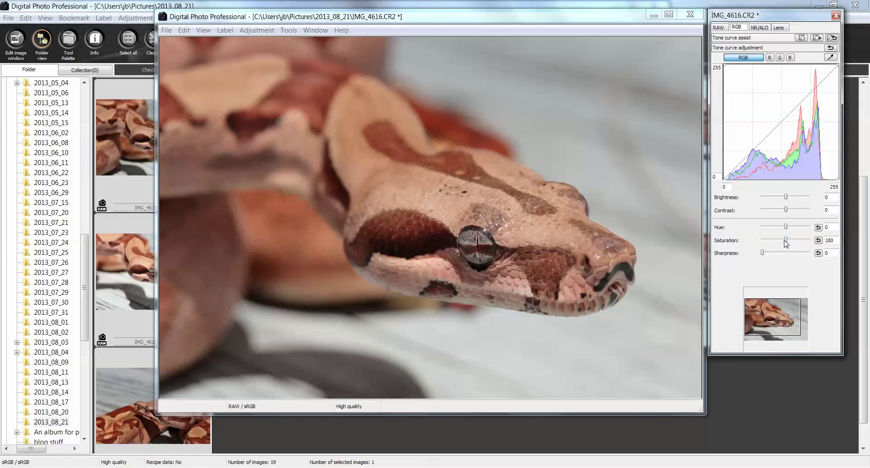
pyautogui.moveTo(788, 244)
pyautogui.mouseDown()
pyautogui.moveTo(770, 243)
pyautogui.moveTo(786, 243)
pyautogui.mouseUp()
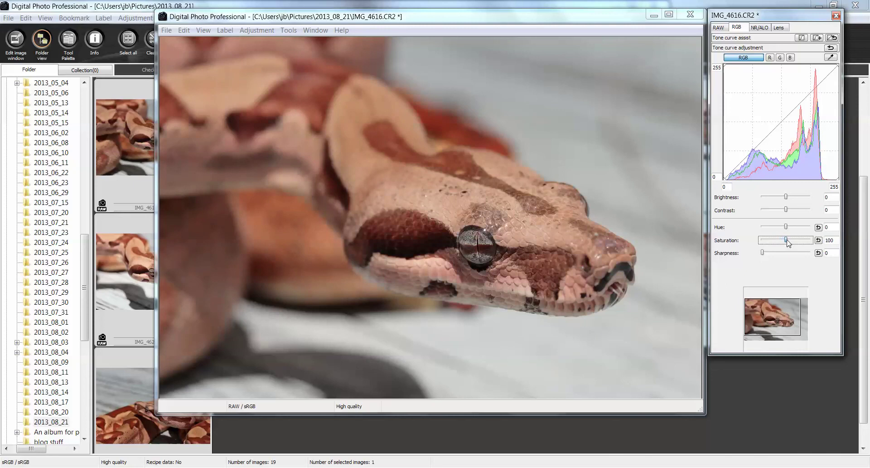
pyautogui.click(764, 253)
pyautogui.moveTo(763, 253); pyautogui.dragTo(782, 253)
pyautogui.moveTo(782, 254); pyautogui.dragTo(775, 255)
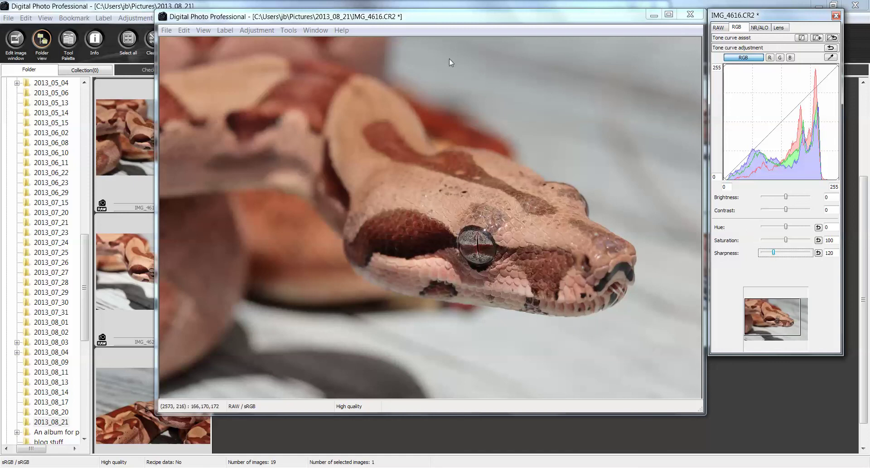
# Check the photo's noise reduction settings and its shooting information
pyautogui.click(759, 28)
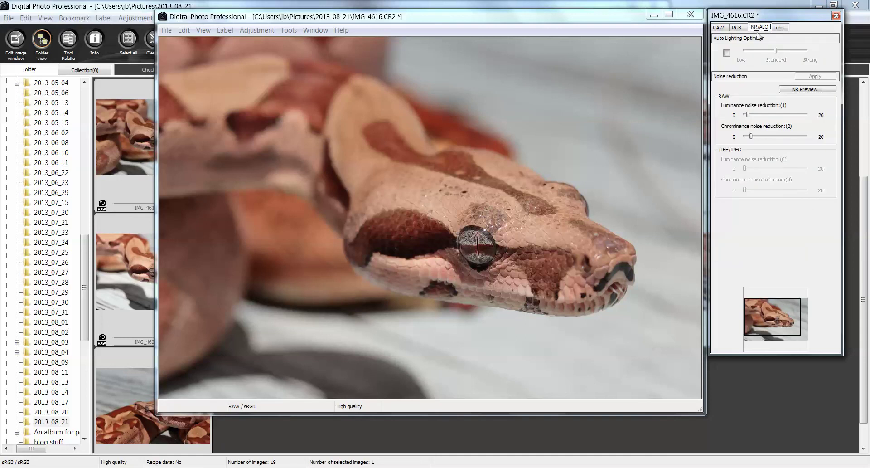
pyautogui.click(167, 30)
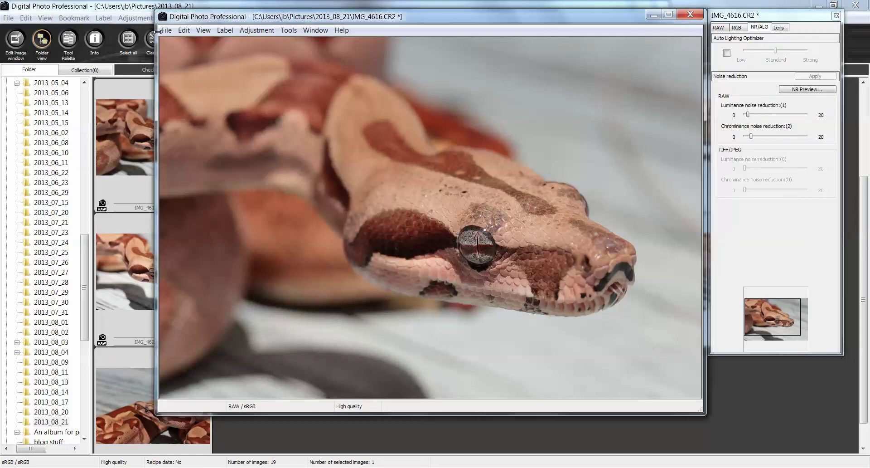
pyautogui.click(189, 130)
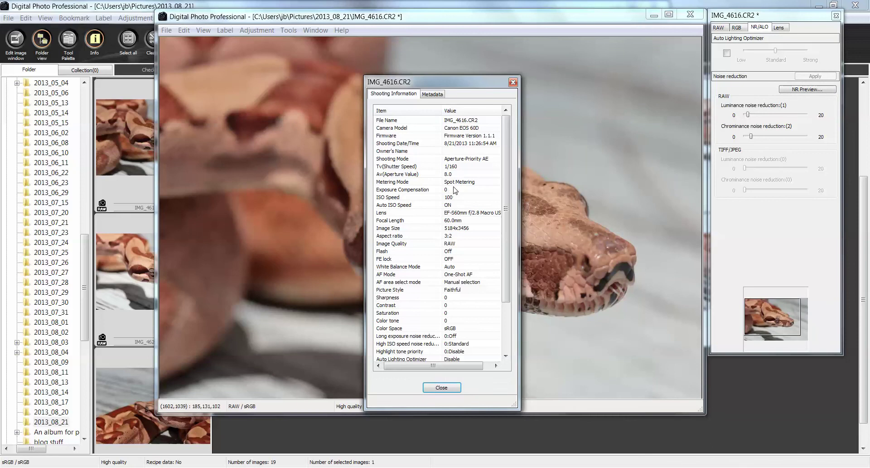
pyautogui.click(451, 388)
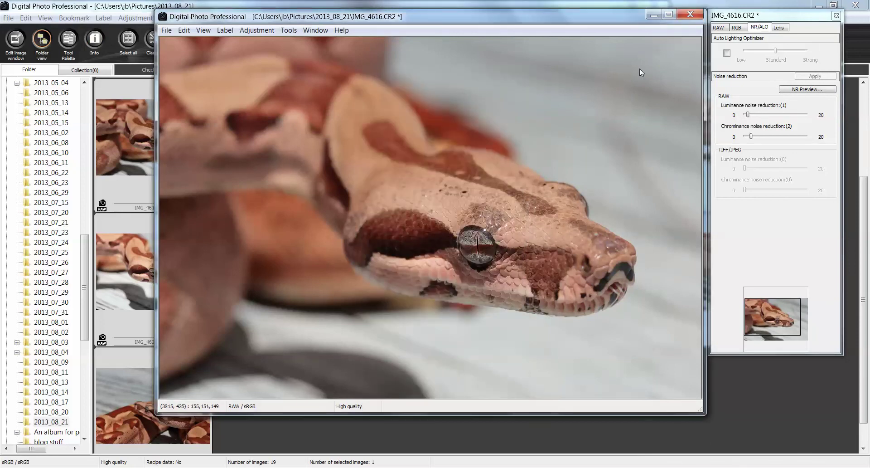
# Enable chromatic aberration, color blur and distortion in the photo's lens aberration correction and apply them
pyautogui.click(781, 28)
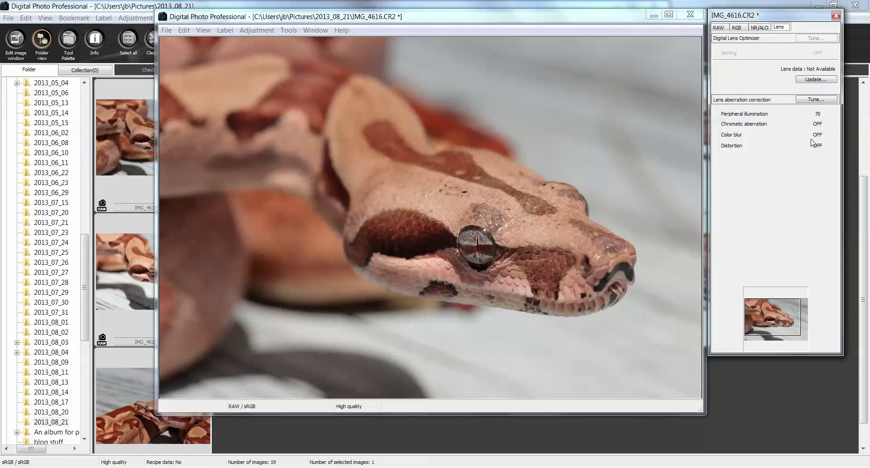
pyautogui.click(821, 100)
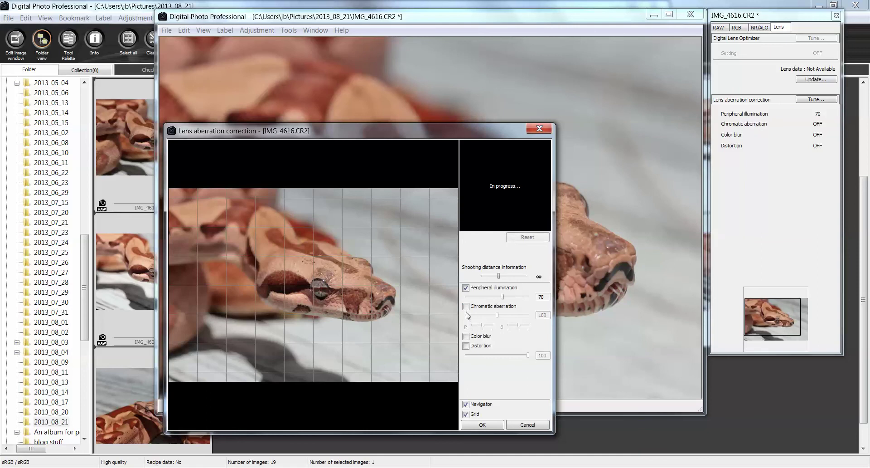
pyautogui.click(466, 307)
pyautogui.click(466, 336)
pyautogui.click(467, 346)
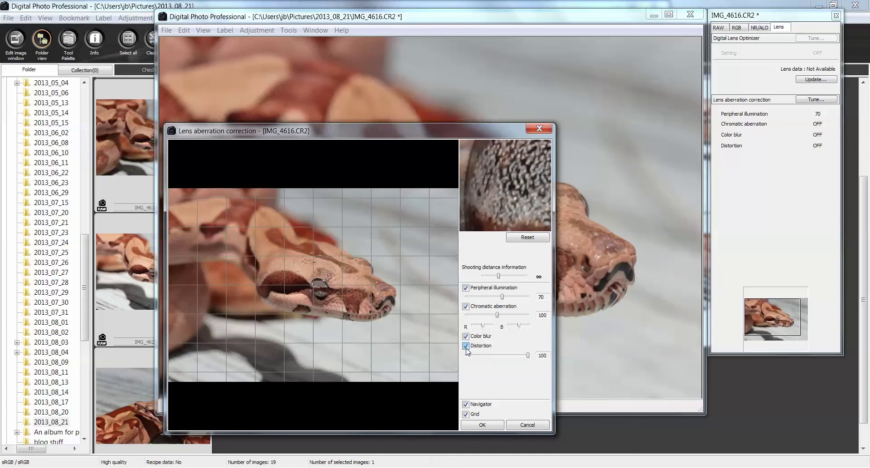
pyautogui.click(487, 425)
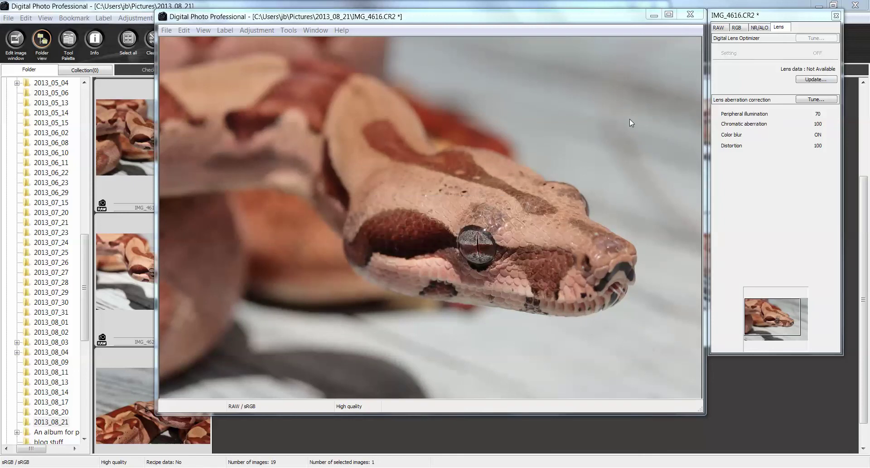
pyautogui.click(717, 29)
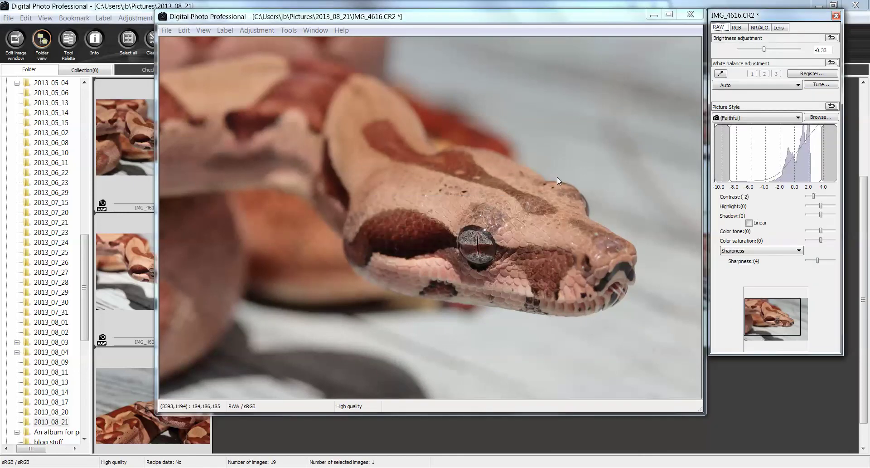
# Try the Convert and save options for a JPEG with a resize width of 1200 pixels, and cancel without saving
pyautogui.click(167, 30)
pyautogui.moveTo(183, 30)
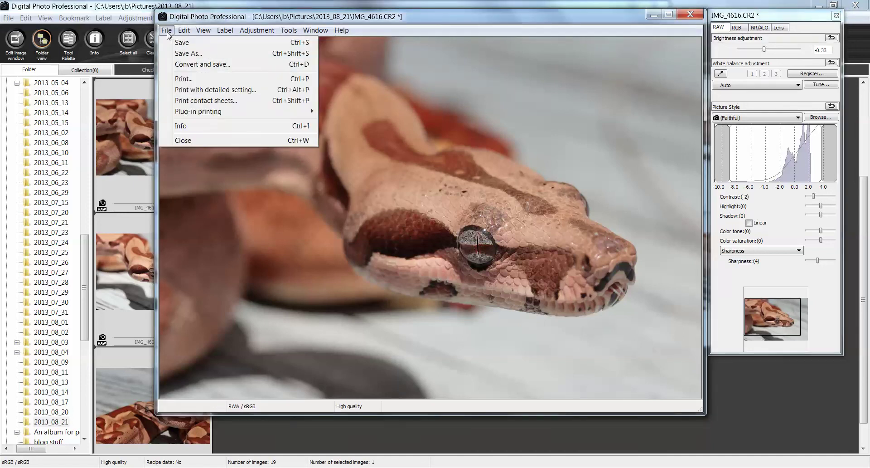
pyautogui.click(162, 64)
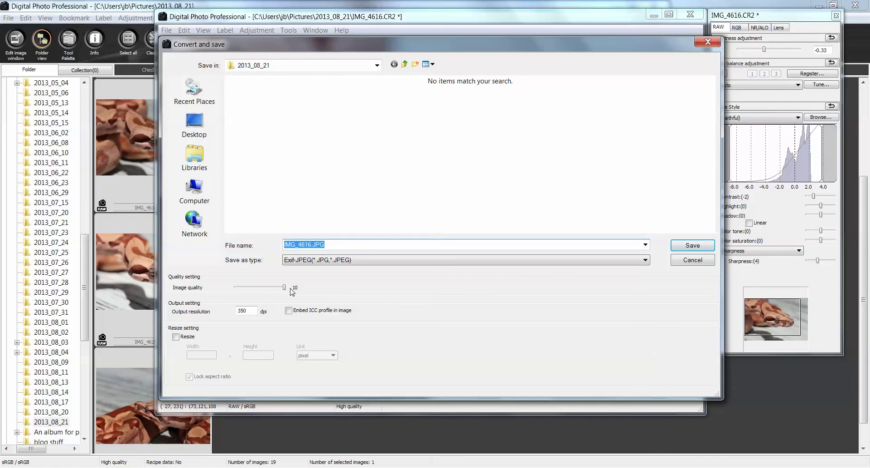
pyautogui.click(176, 338)
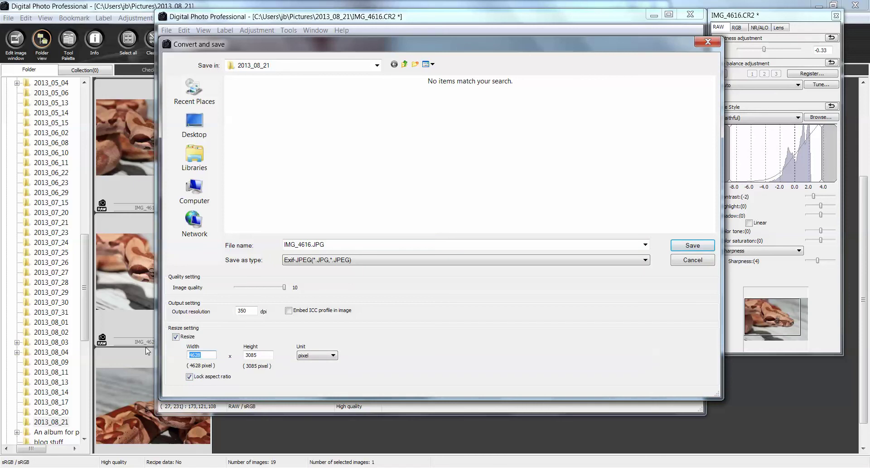
pyautogui.write('1200')
pyautogui.click(176, 336)
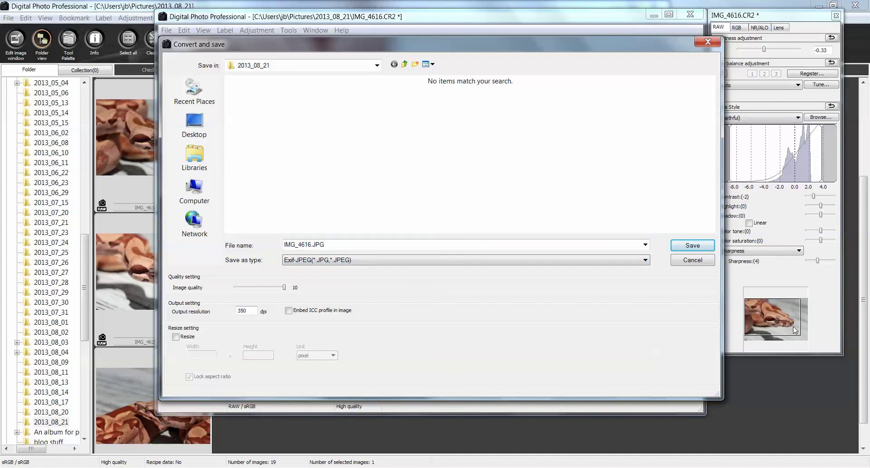
pyautogui.click(177, 337)
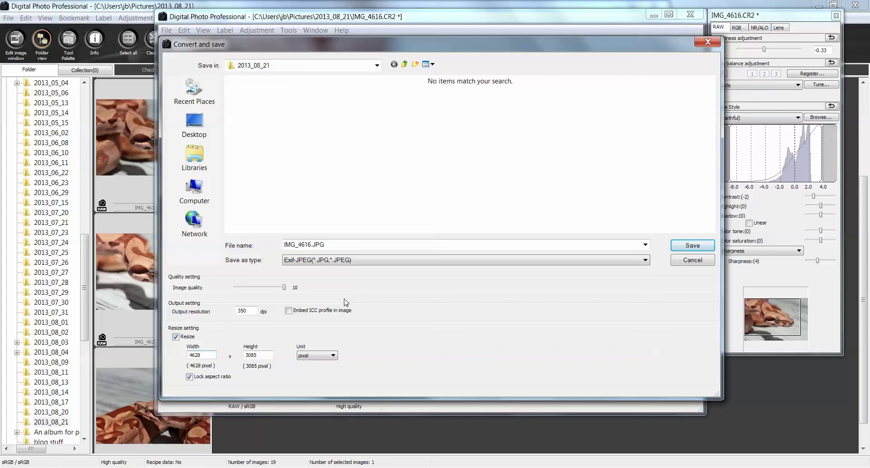
pyautogui.click(689, 260)
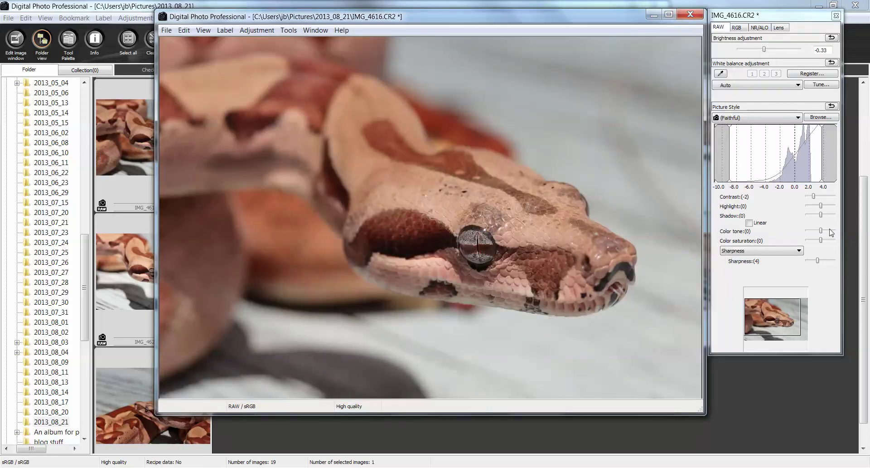
# Close the edited photo, reopen IMG_4616.CR2 to check that its adjustments are kept, and close it
pyautogui.click(690, 15)
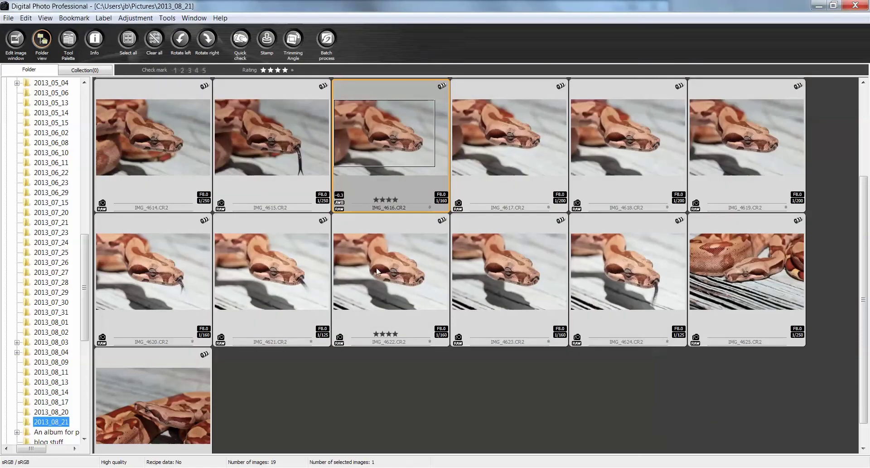
pyautogui.doubleClick(378, 173)
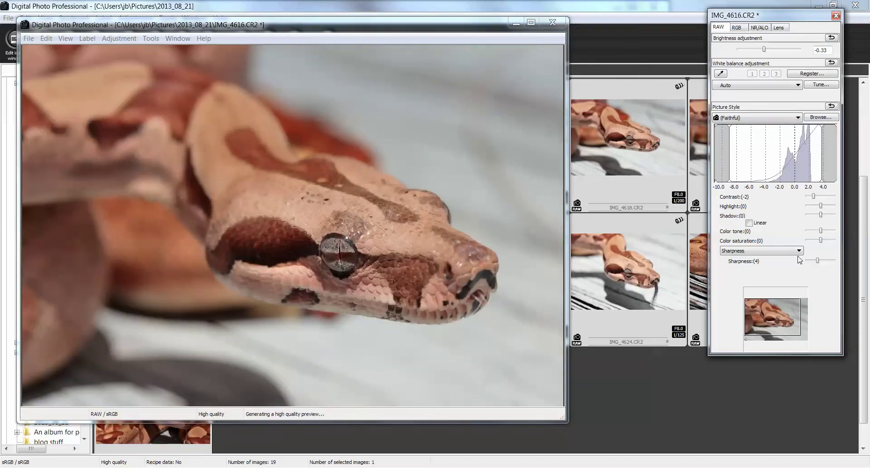
pyautogui.click(553, 22)
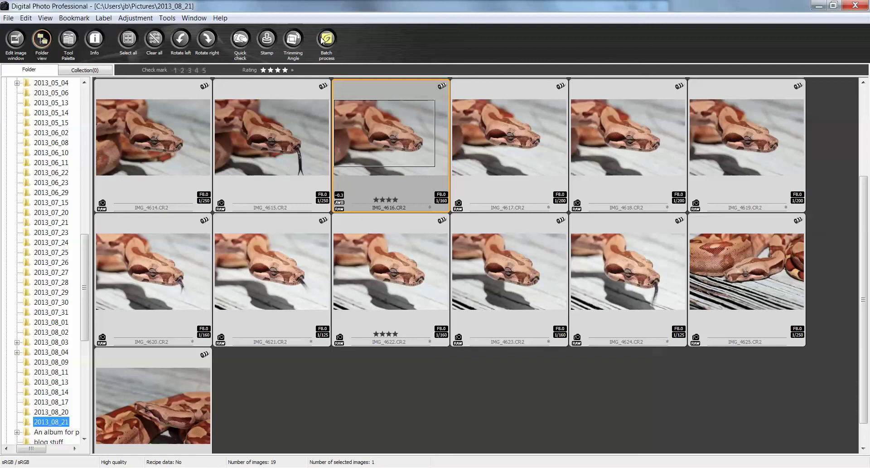
# Try a batch process of IMG_4616.CR2 and IMG_4622.CR2 with a resize width of 1500 pixels, and cancel it
pyautogui.keyDown('ctrl'); pyautogui.click(395, 268); pyautogui.keyUp('ctrl')
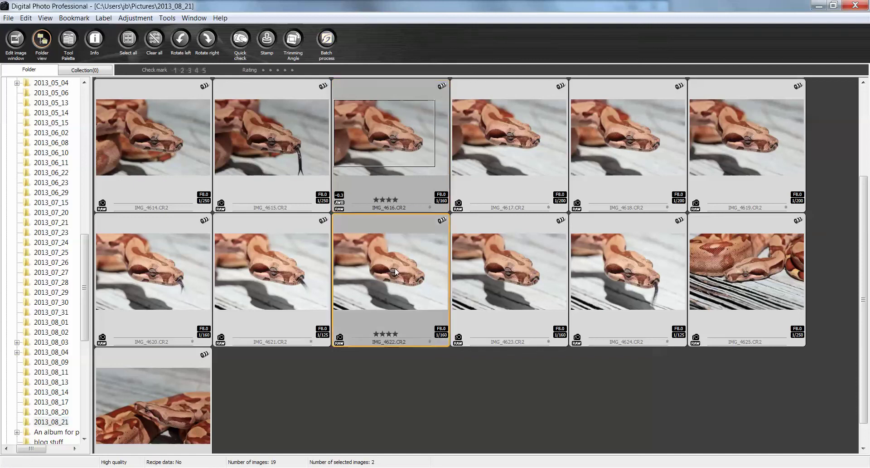
pyautogui.click(328, 40)
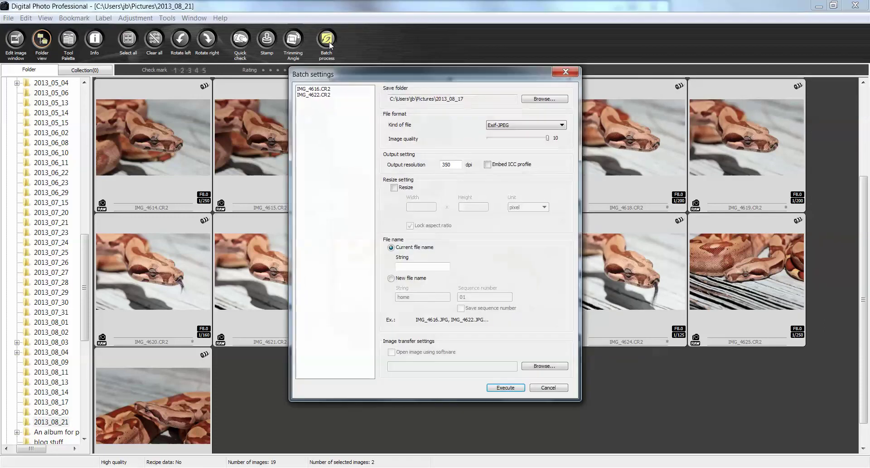
pyautogui.click(393, 187)
pyautogui.doubleClick(426, 206)
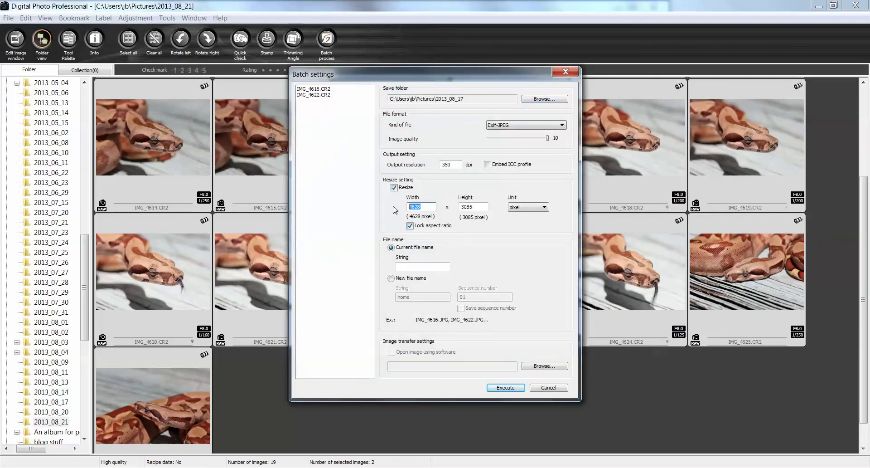
pyautogui.write('1500')
pyautogui.click(557, 389)
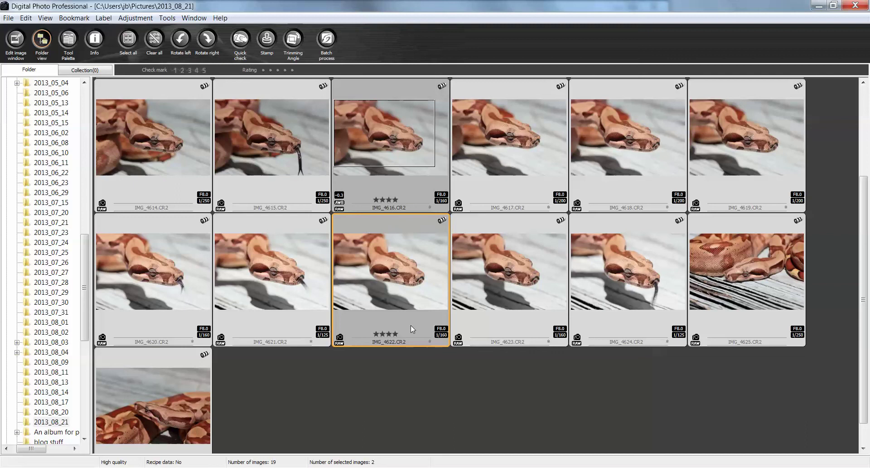
# Copy the recipe of IMG_4616.CR2 and paste it onto IMG_4622.CR2
pyautogui.click(372, 261)
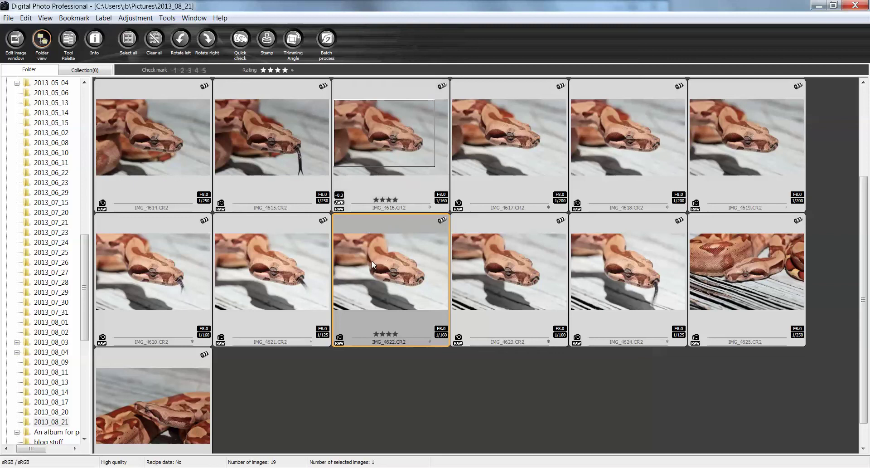
pyautogui.click(375, 187)
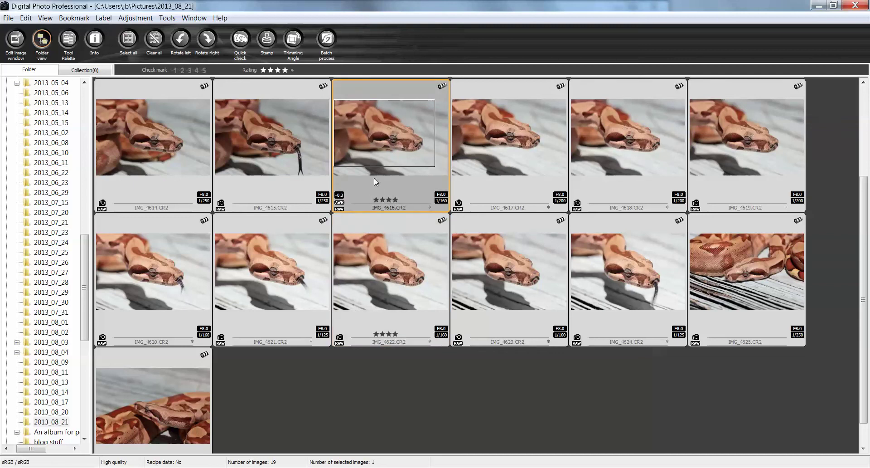
pyautogui.click(382, 270)
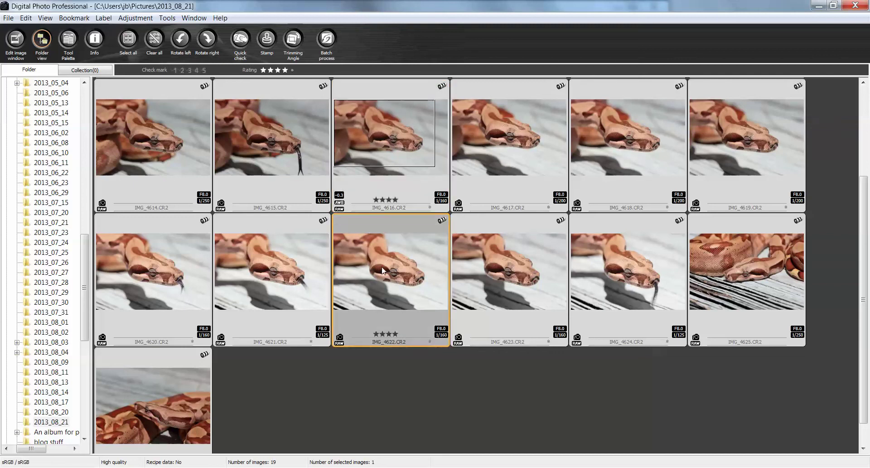
pyautogui.click(387, 164)
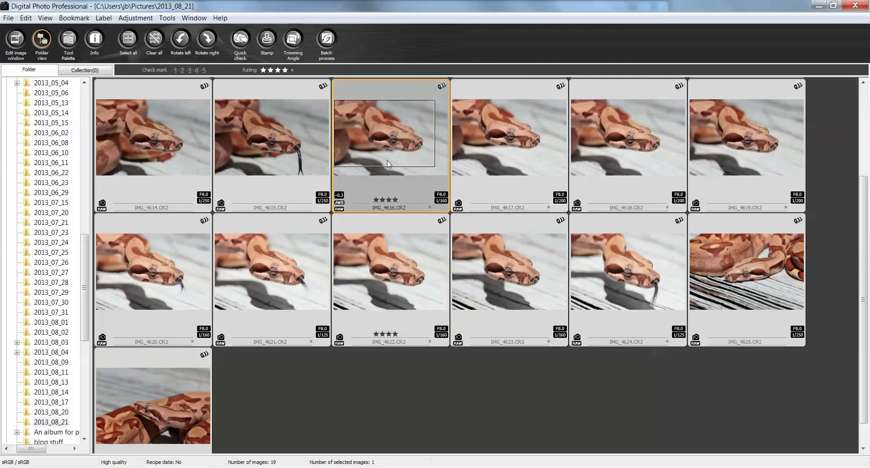
pyautogui.rightClick(387, 163)
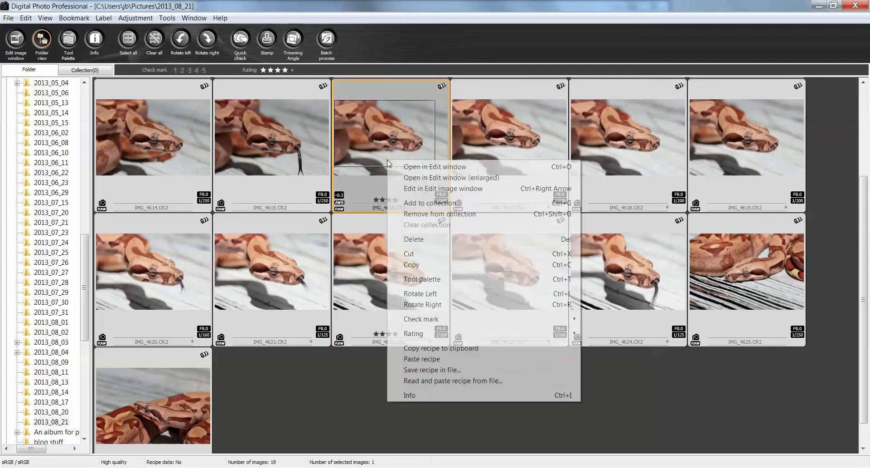
pyautogui.click(415, 350)
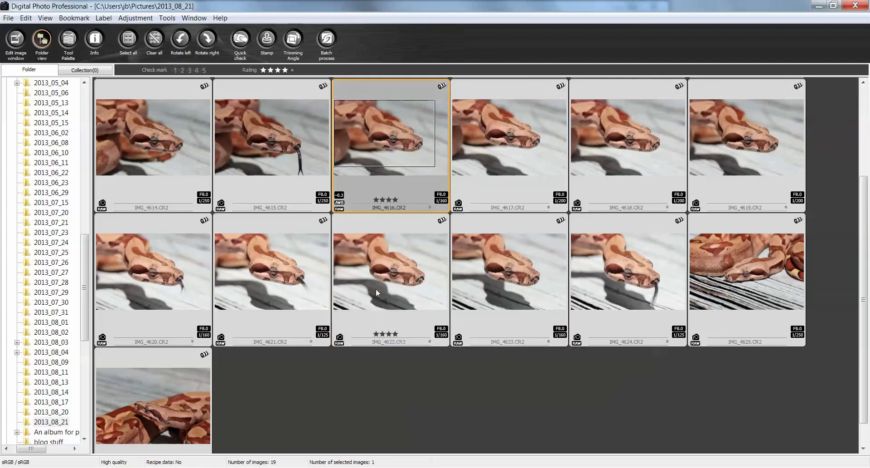
pyautogui.rightClick(369, 274)
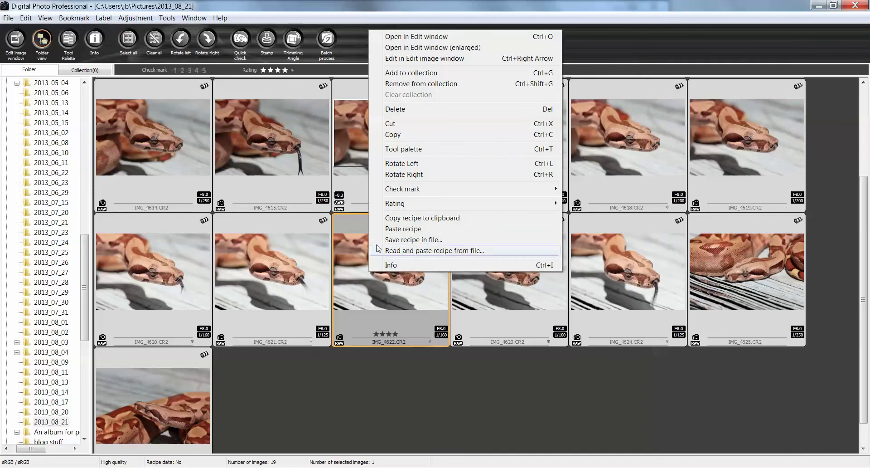
pyautogui.click(403, 229)
# Open IMG_4622.CR2 and check its pasted RAW and RGB adjustments
pyautogui.doubleClick(377, 303)
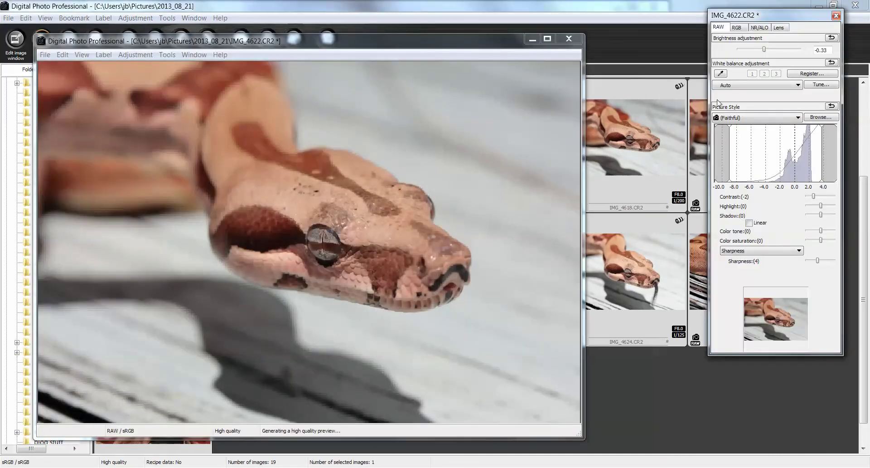
pyautogui.doubleClick(827, 50)
pyautogui.click(739, 28)
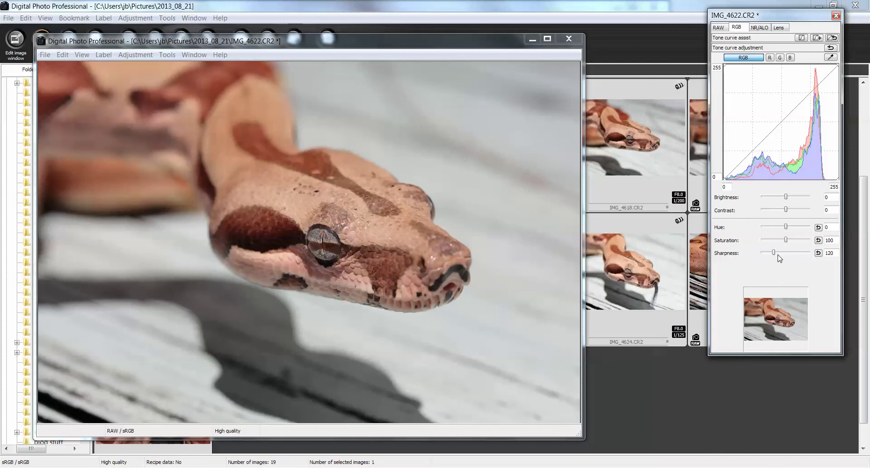
# Check the pasted lens corrections and RAW adjustments of IMG_4622.CR2, and close the photo
pyautogui.click(784, 28)
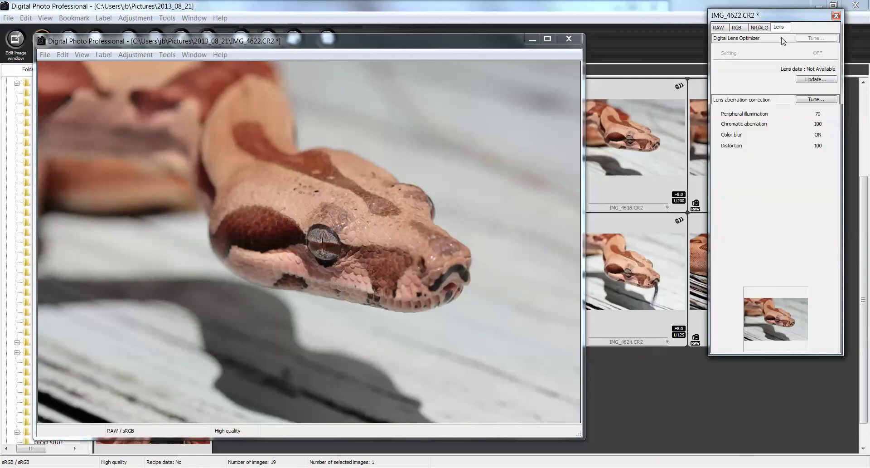
pyautogui.click(721, 28)
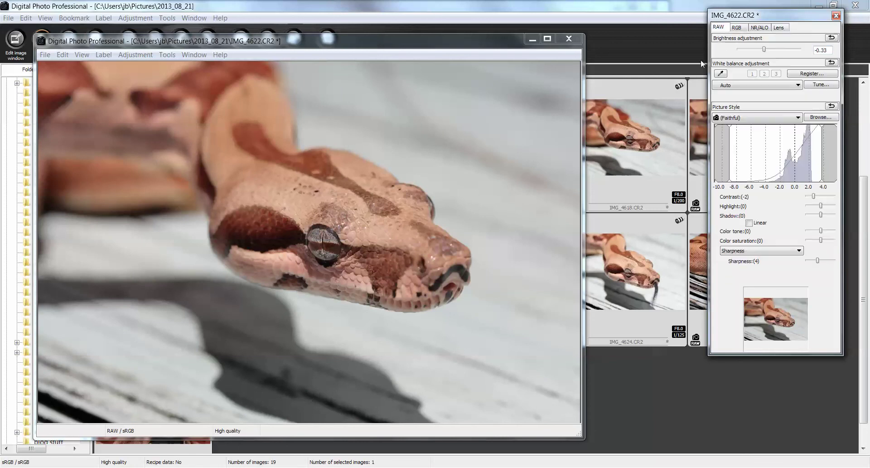
pyautogui.moveTo(453, 42); pyautogui.dragTo(590, 12)
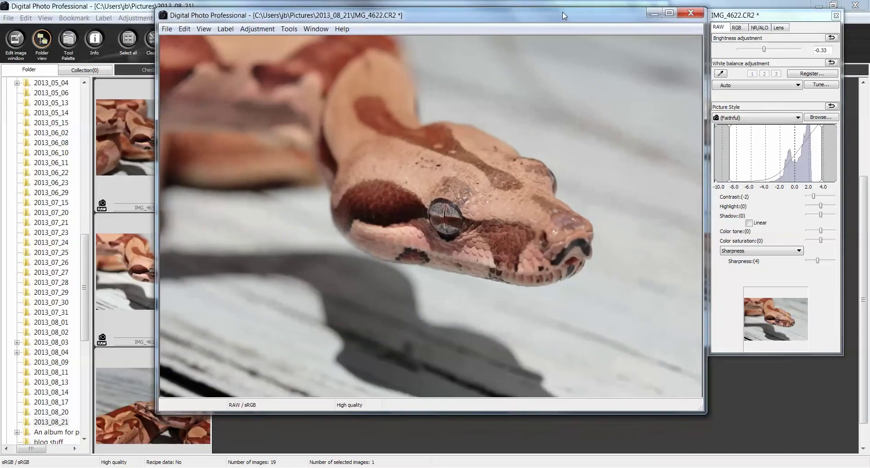
pyautogui.click(691, 13)
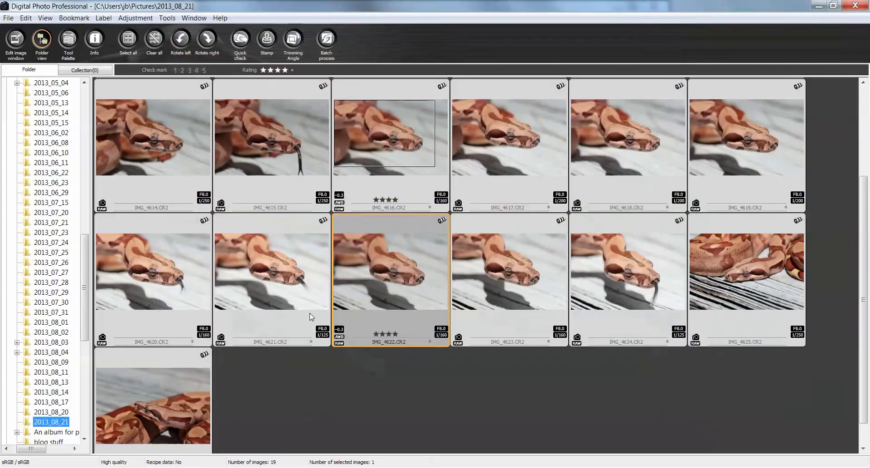
# Paste the copied recipe onto IMG_4617.CR2, IMG_4618.CR2 and IMG_4619.CR2 together
pyautogui.click(502, 135)
pyautogui.keyDown('shift'); pyautogui.click(742, 133); pyautogui.keyUp('shift')
pyautogui.rightClick(737, 134)
pyautogui.click(726, 337)
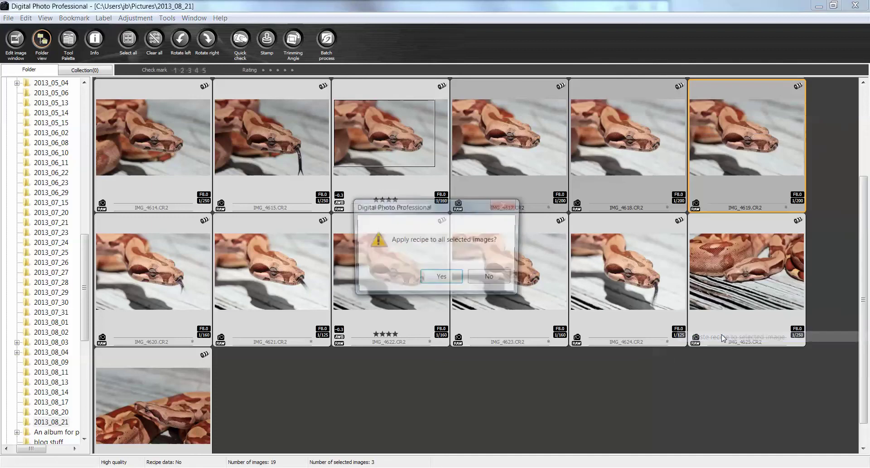
pyautogui.click(431, 281)
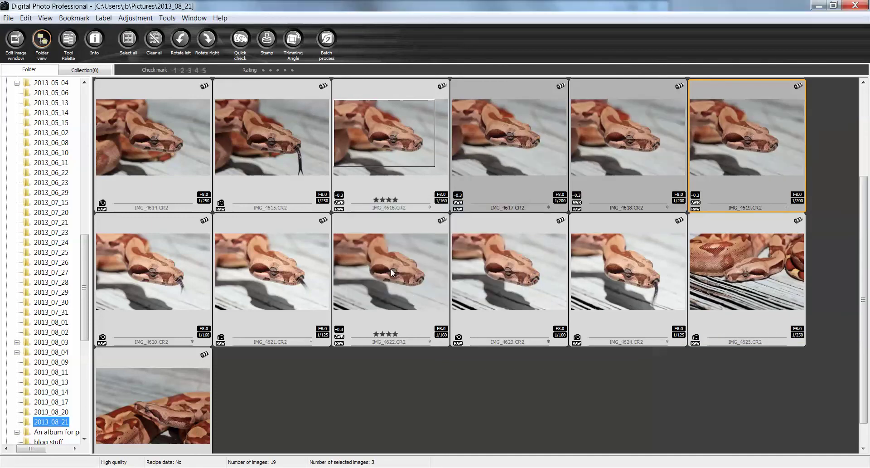
# Reopen IMG_4622.CR2 to review its RAW brightness adjustment, and close it
pyautogui.doubleClick(407, 235)
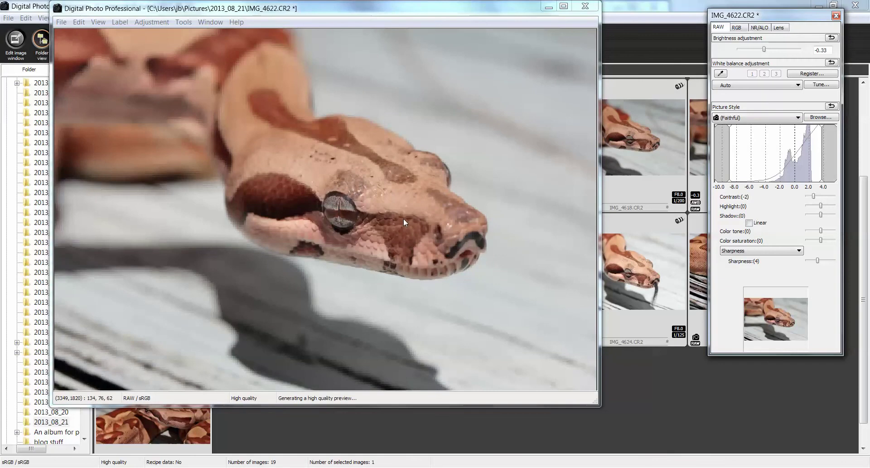
pyautogui.click(764, 50)
pyautogui.click(766, 50)
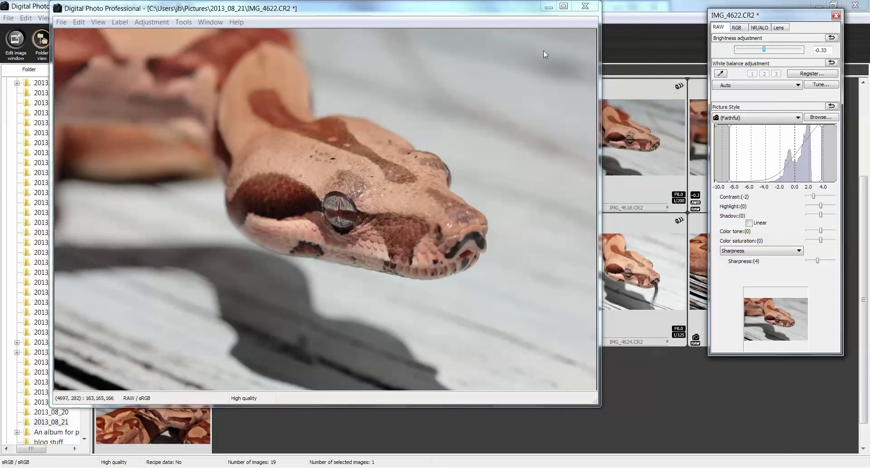
pyautogui.click(585, 6)
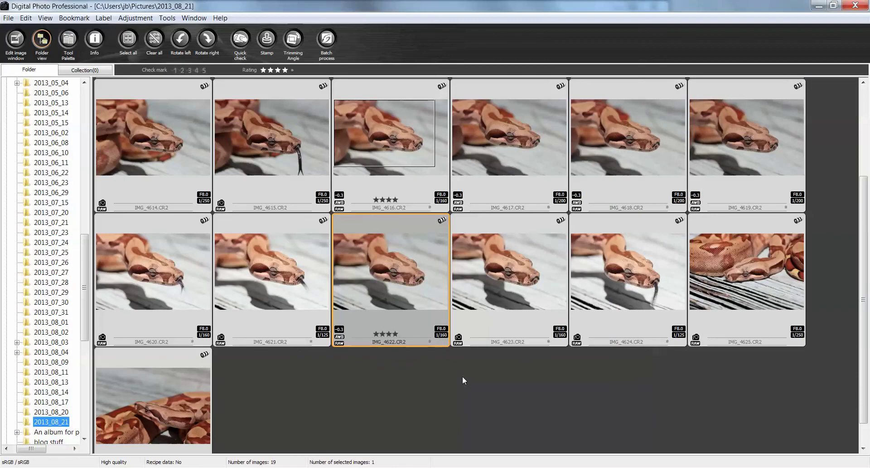
# View IMG_4616.CR2 and IMG_4622.CR2 together in Quick check, and close it
pyautogui.keyDown('ctrl'); pyautogui.click(392, 150); pyautogui.keyUp('ctrl')
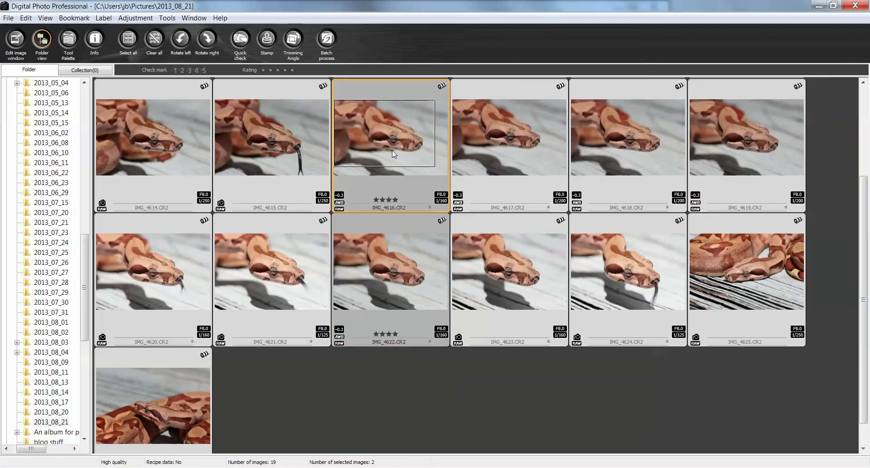
pyautogui.click(240, 41)
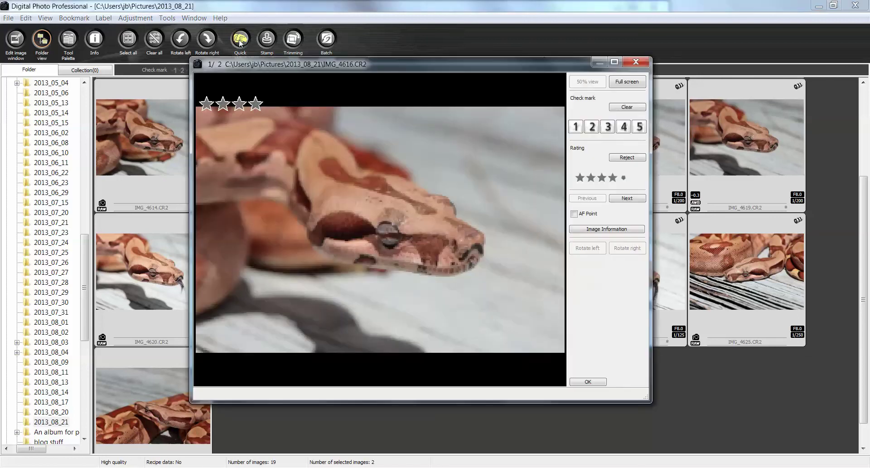
pyautogui.click(636, 62)
# Crop IMG_4622.CR2 at a 3:2 aspect ratio to about 4740 x 3160 pixels from the photo's upper-left corner, and close the photo
pyautogui.doubleClick(386, 274)
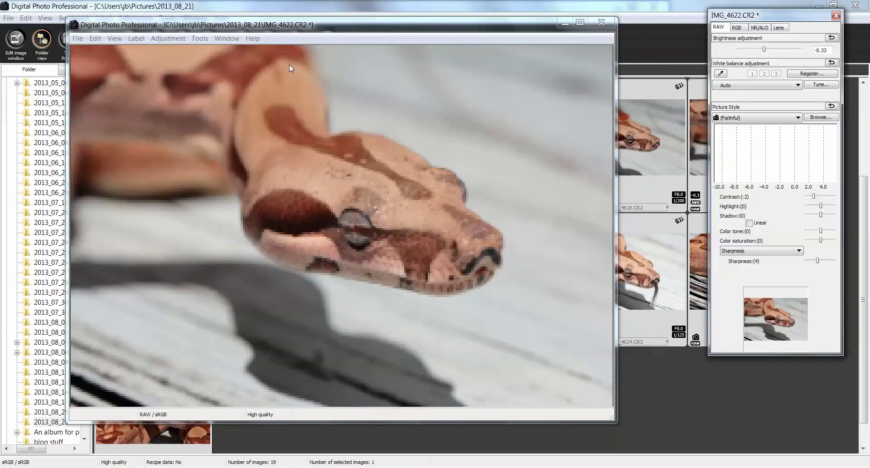
pyautogui.click(222, 39)
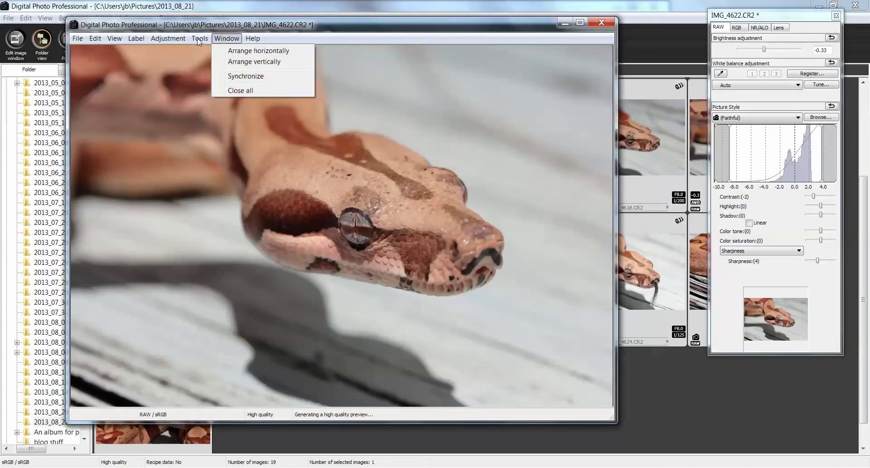
pyautogui.click(204, 51)
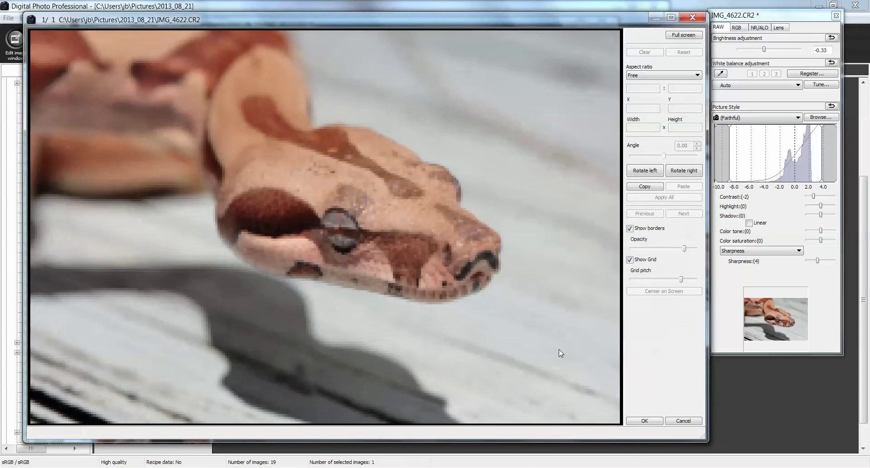
pyautogui.click(642, 75)
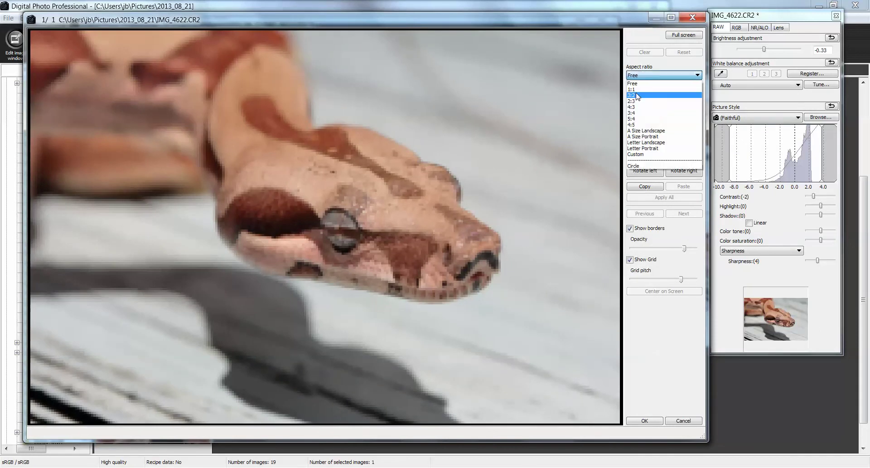
pyautogui.click(638, 95)
pyautogui.moveTo(212, 124); pyautogui.dragTo(68, 29)
pyautogui.moveTo(317, 195); pyautogui.dragTo(278, 195)
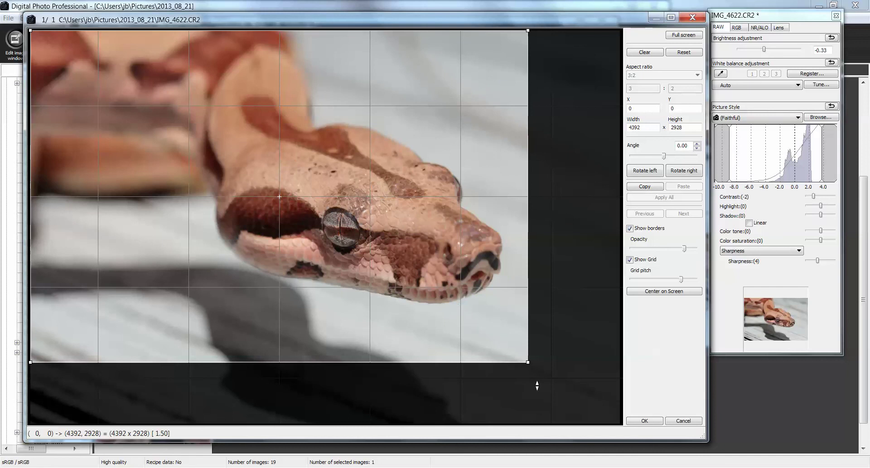
pyautogui.moveTo(529, 363); pyautogui.dragTo(574, 388)
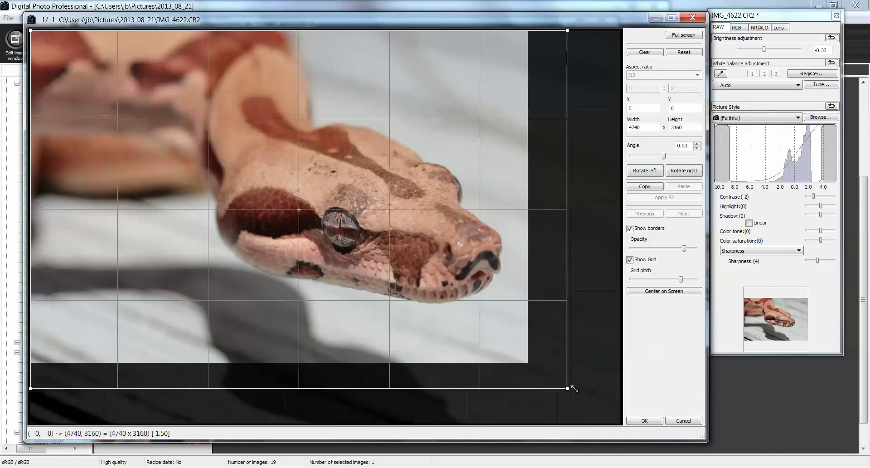
pyautogui.click(645, 421)
pyautogui.click(602, 23)
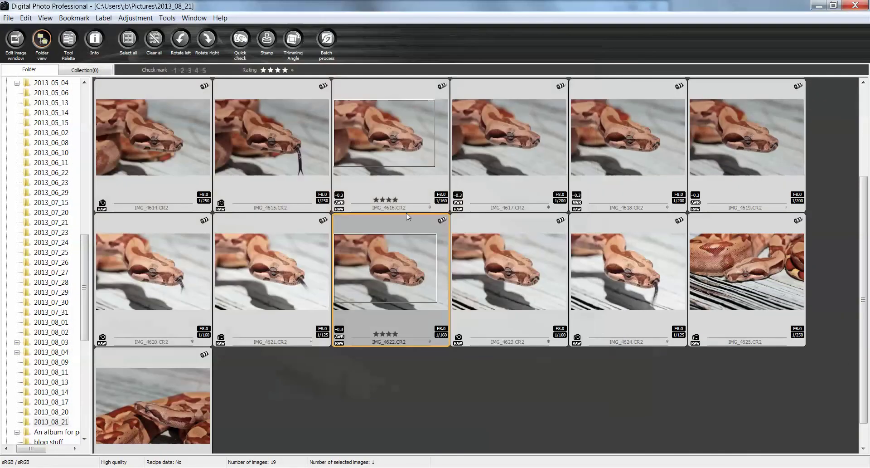
# Compare the cropped IMG_4616.CR2 and IMG_4622.CR2 in a maximized Quick check, close it, and select only IMG_4616.CR2
pyautogui.click(240, 40)
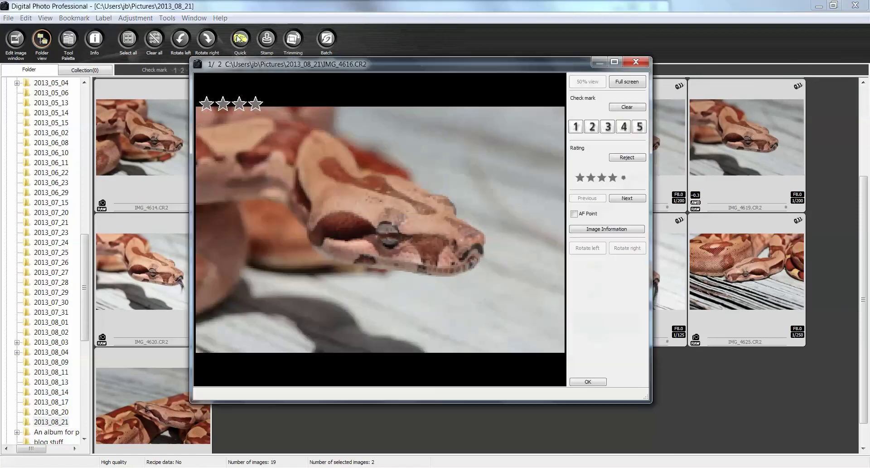
pyautogui.click(614, 61)
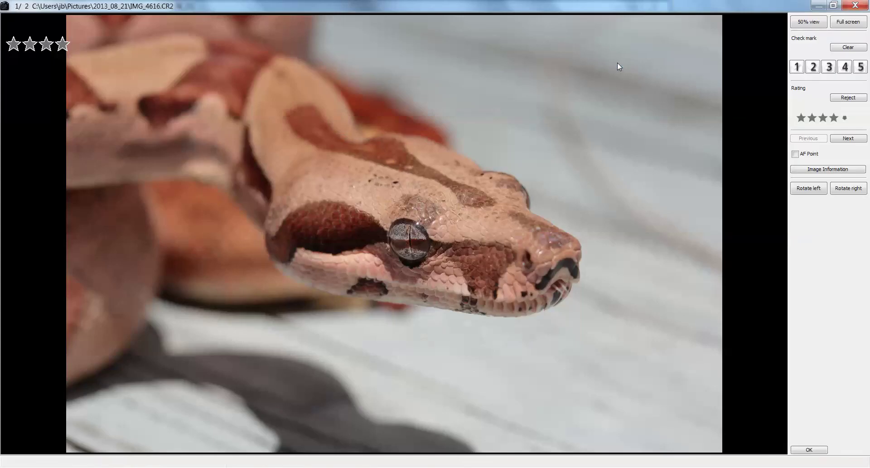
pyautogui.click(841, 140)
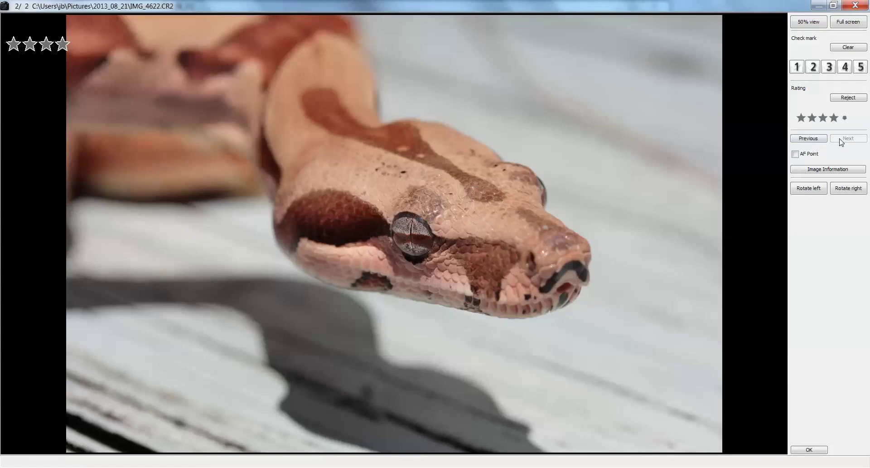
pyautogui.click(821, 139)
pyautogui.click(840, 140)
pyautogui.click(816, 140)
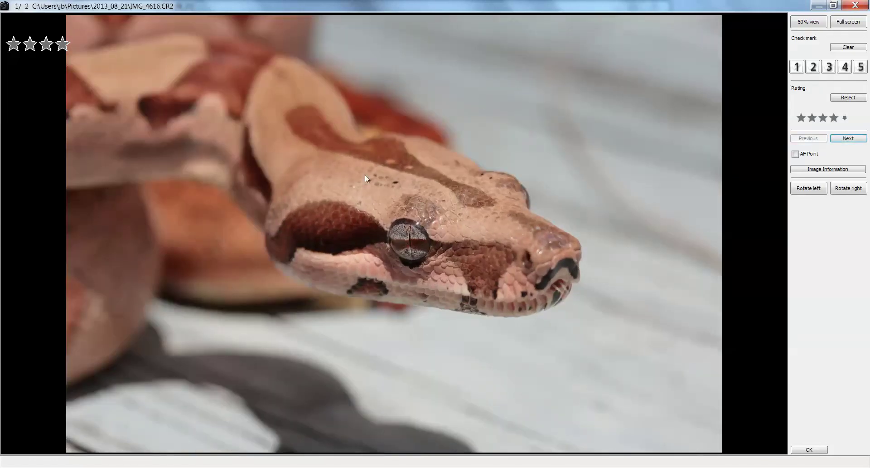
pyautogui.click(846, 138)
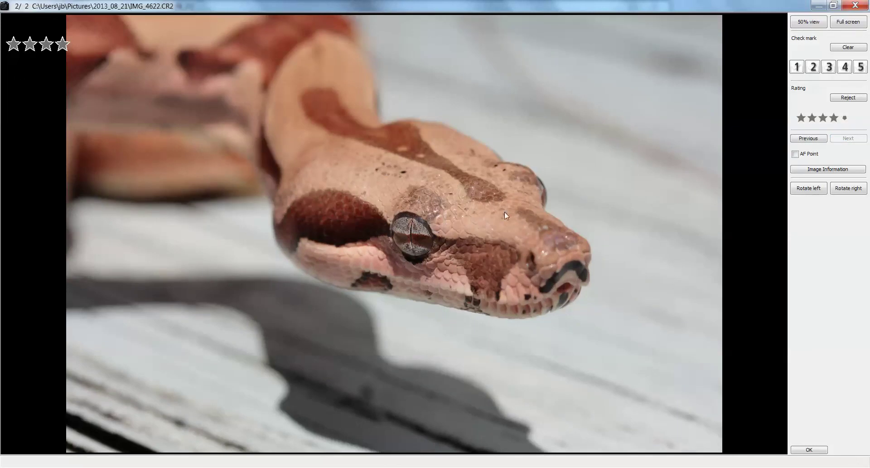
pyautogui.click(855, 6)
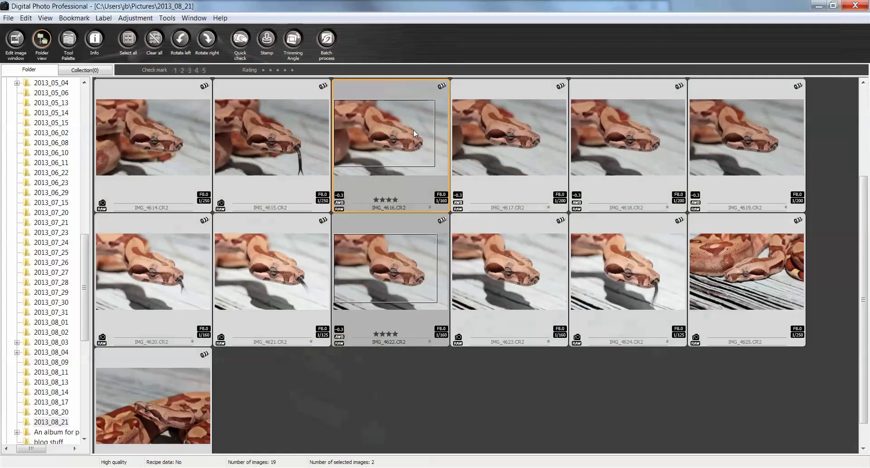
pyautogui.click(360, 146)
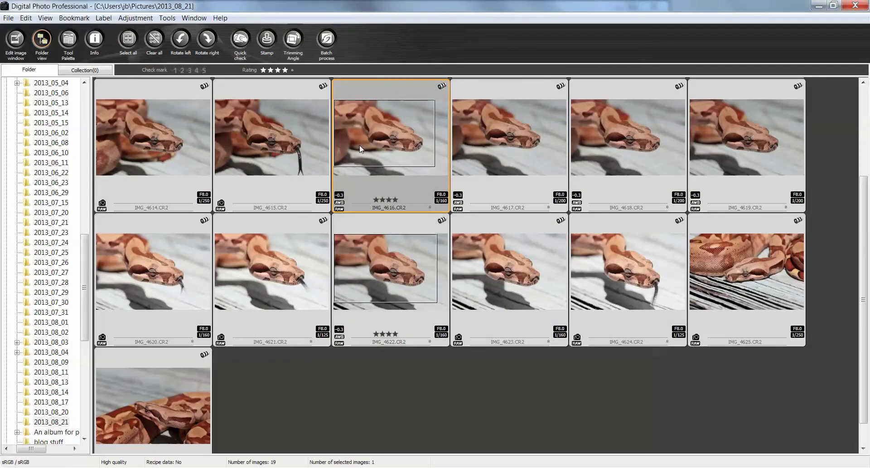